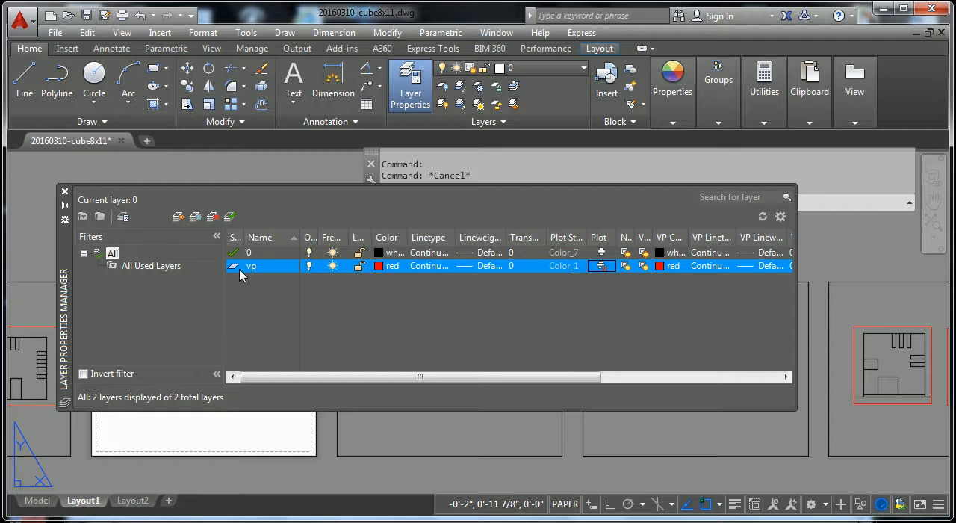
pyautogui.click(178, 216)
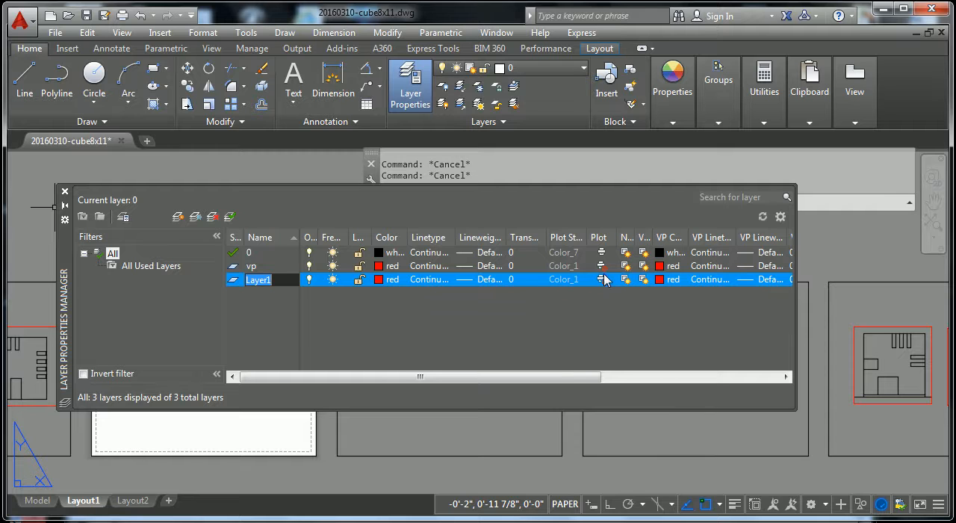
pyautogui.click(276, 310)
pyautogui.rightClick(241, 284)
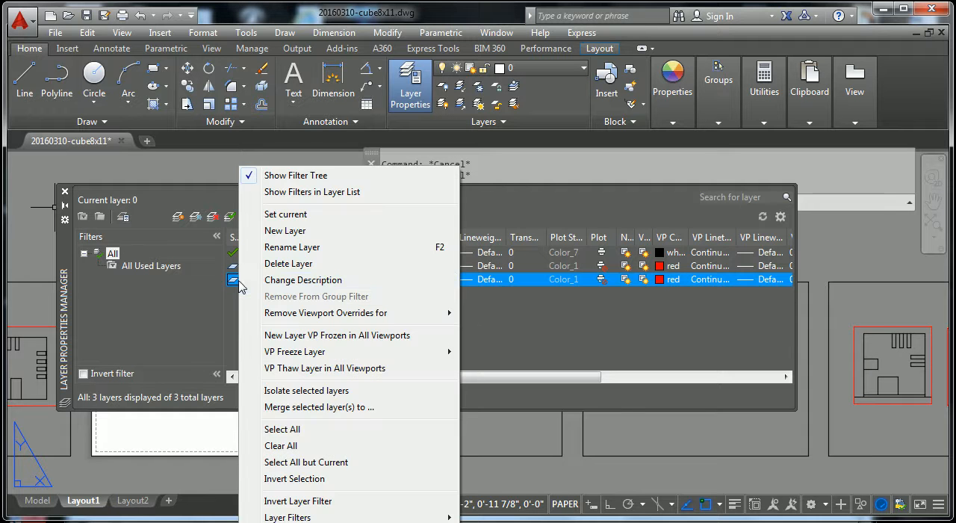
pyautogui.press('Escape')
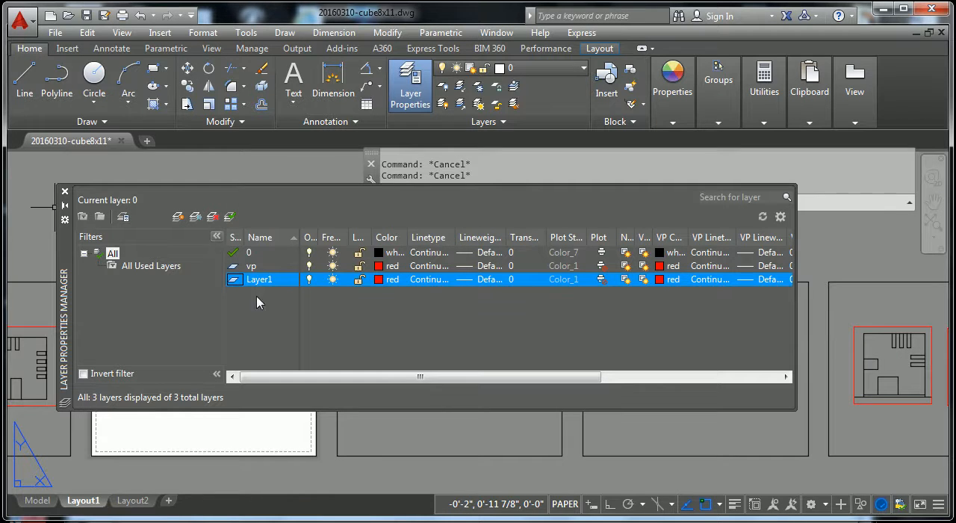
pyautogui.click(212, 217)
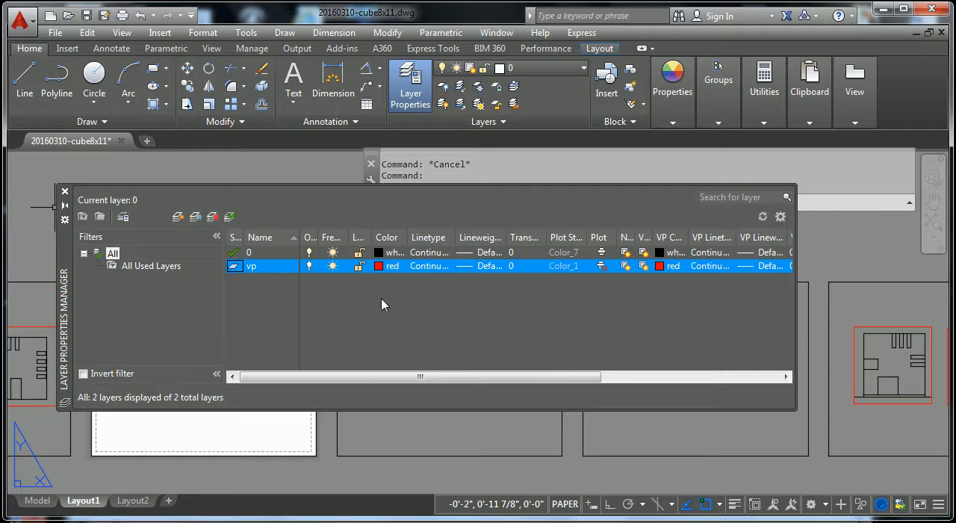
# Step: Create a new layer based on layer 0 and name it ar-wall
pyautogui.click(269, 256)
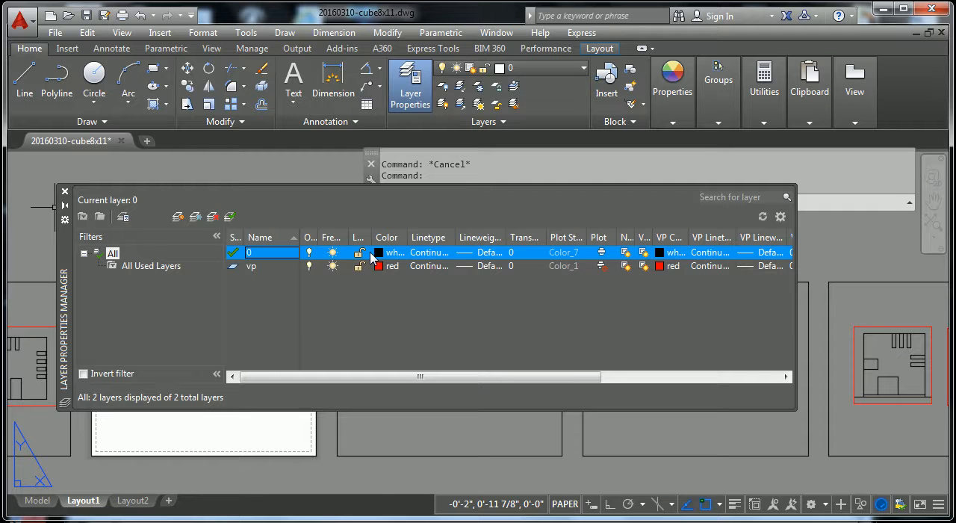
pyautogui.click(178, 216)
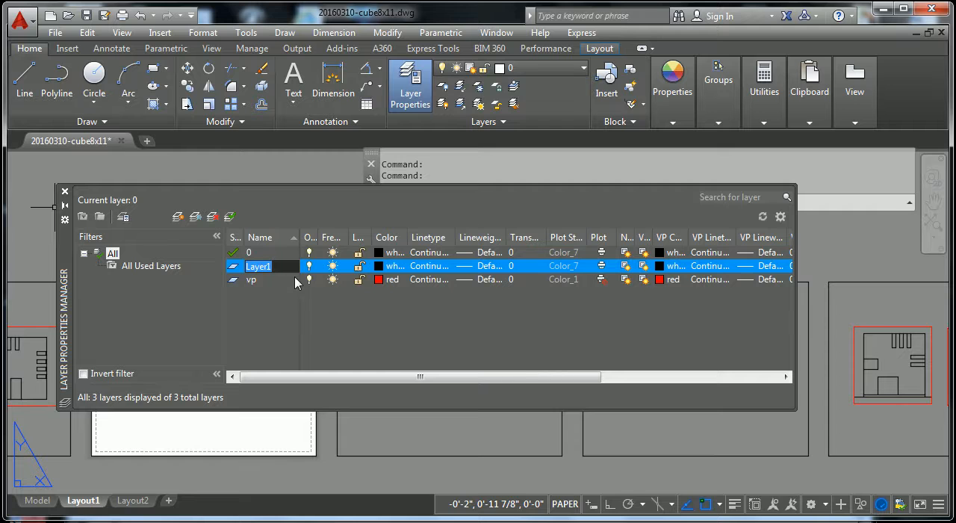
pyautogui.press('Return')
pyautogui.click(258, 279)
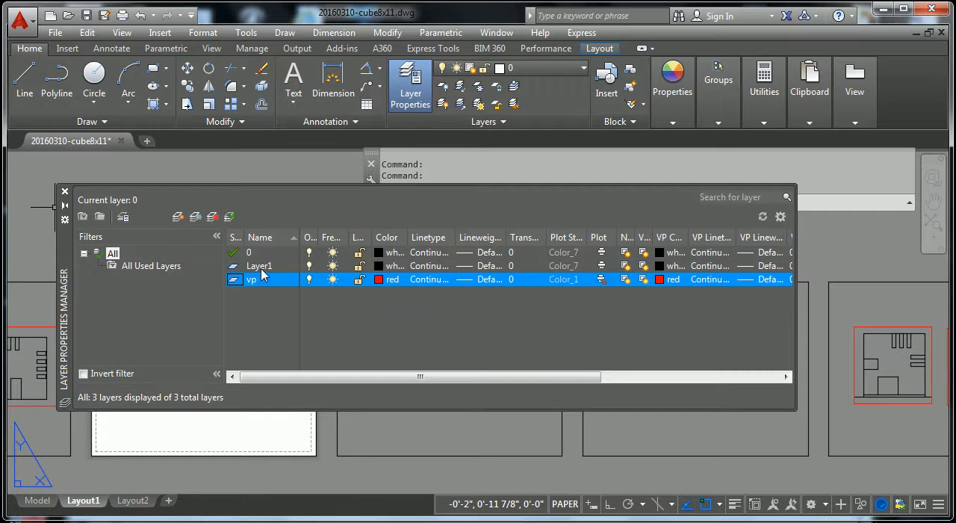
pyautogui.doubleClick(271, 267)
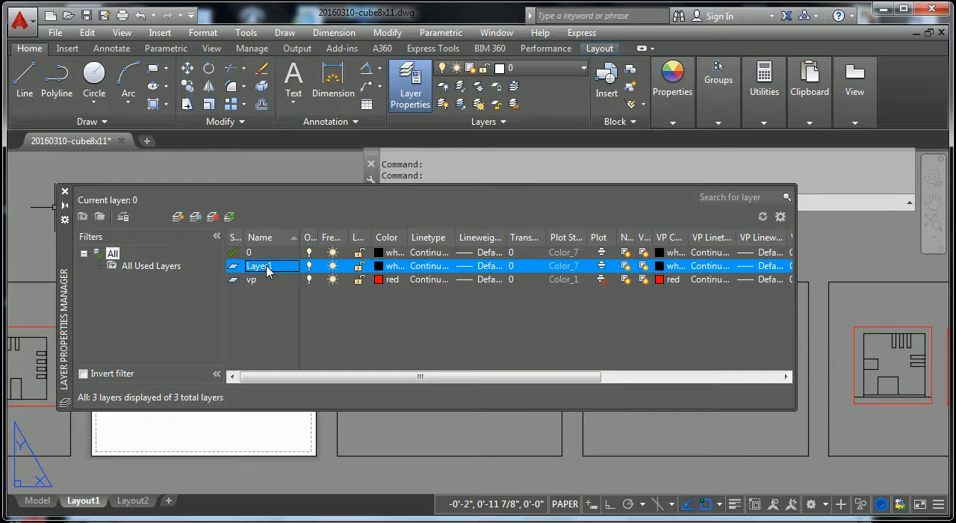
pyautogui.click(272, 266)
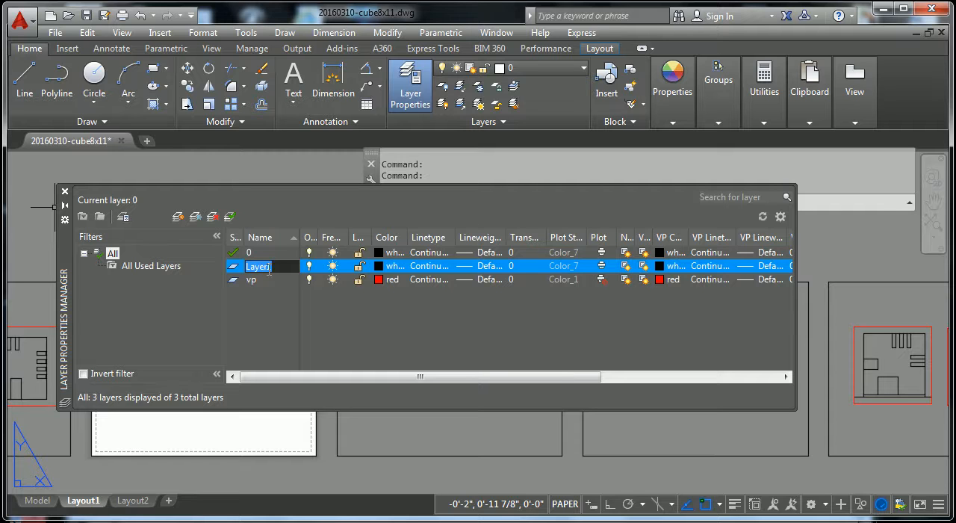
pyautogui.write('ar-wall')
pyautogui.press('Return')
# Step: Create another layer with the same properties as ar-wall and name it ar-glass
pyautogui.click(177, 217)
pyautogui.click(177, 217)
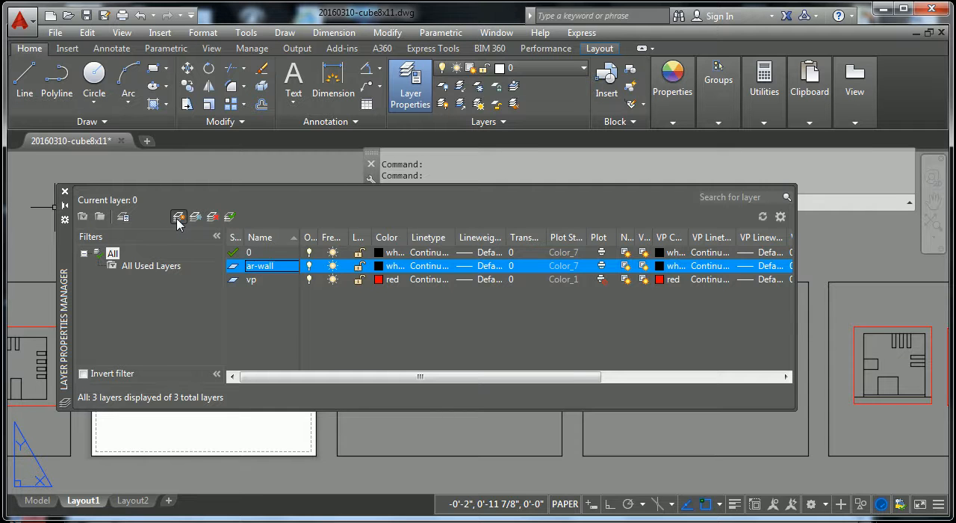
pyautogui.write('ar-glass')
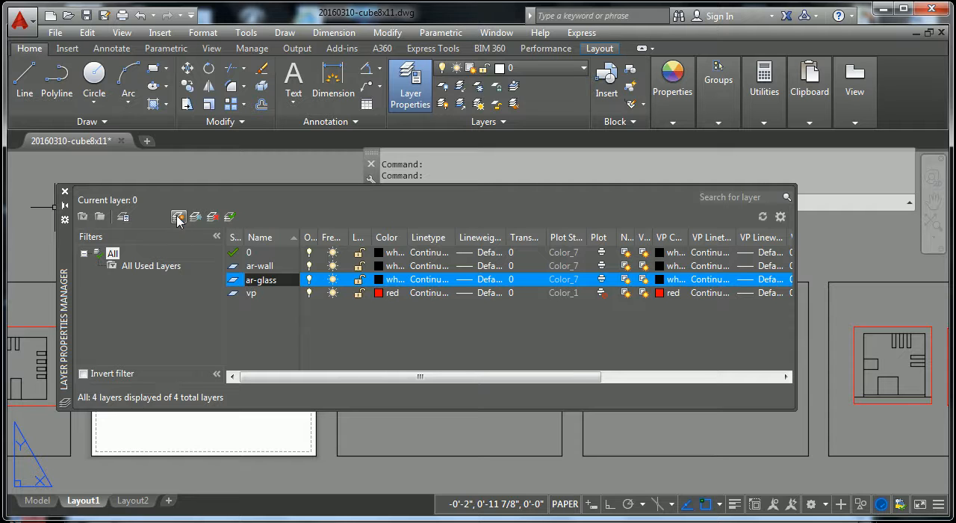
# Step: Create one more layer with the same properties as ar-glass and name it ar-door
pyautogui.click(177, 217)
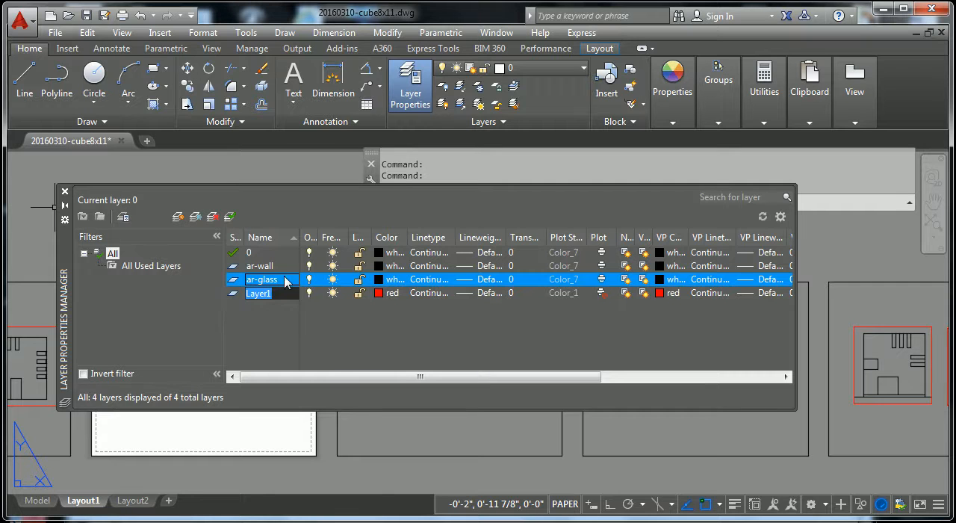
pyautogui.write('ar')
pyautogui.click(361, 345)
pyautogui.click(261, 267)
pyautogui.click(256, 268)
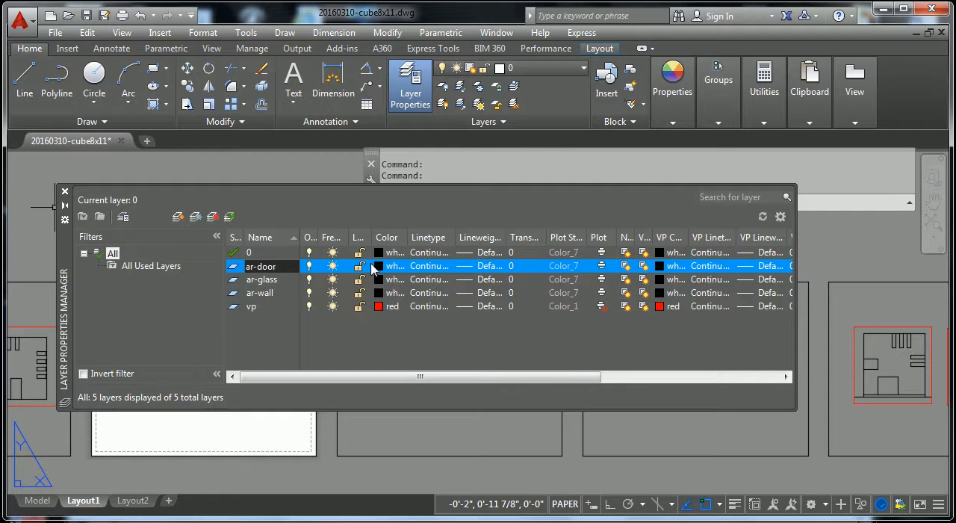
pyautogui.click(345, 336)
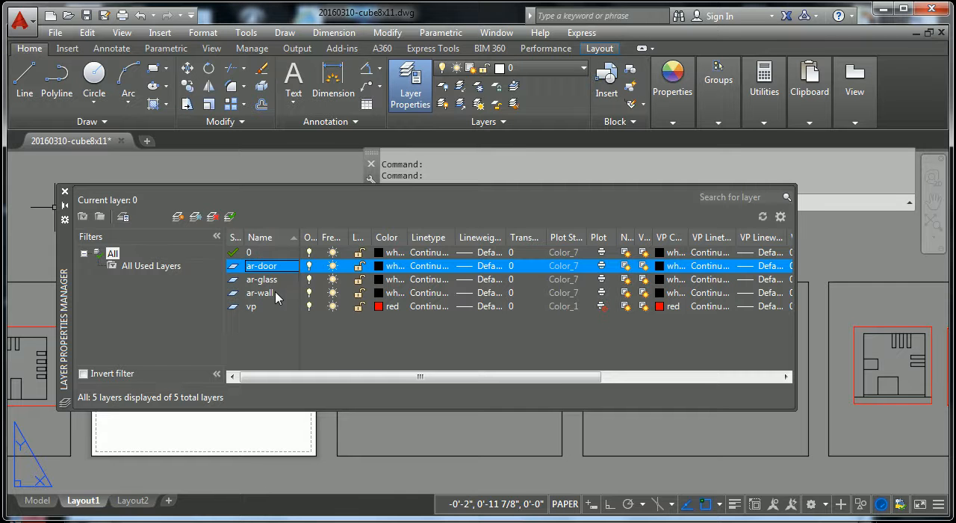
# Step: Set the color of the ar-wall layer to green and the ar-glass layer to cyan
pyautogui.click(381, 293)
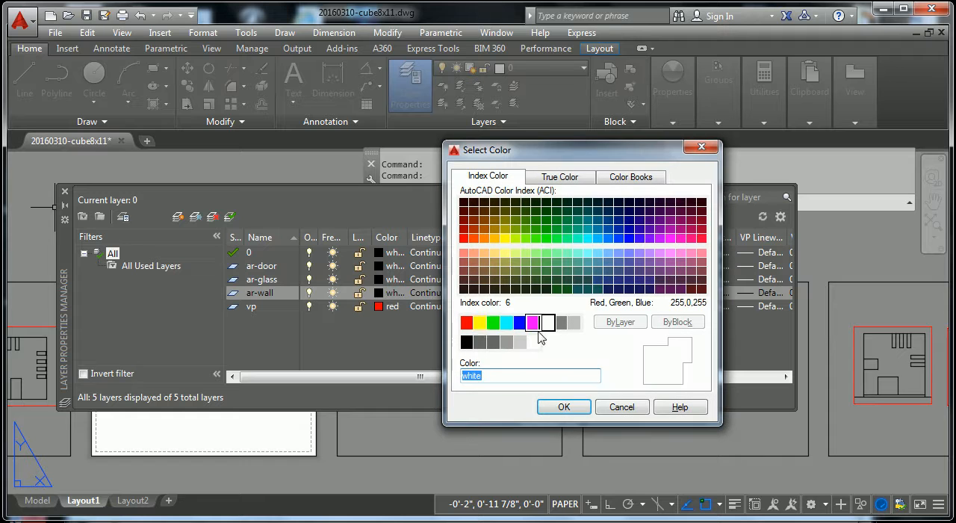
pyautogui.click(494, 325)
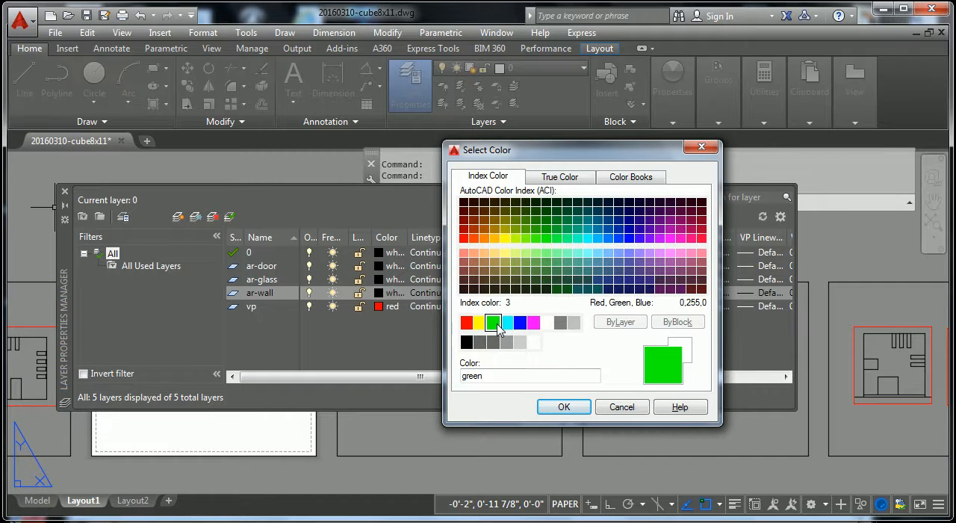
pyautogui.click(564, 407)
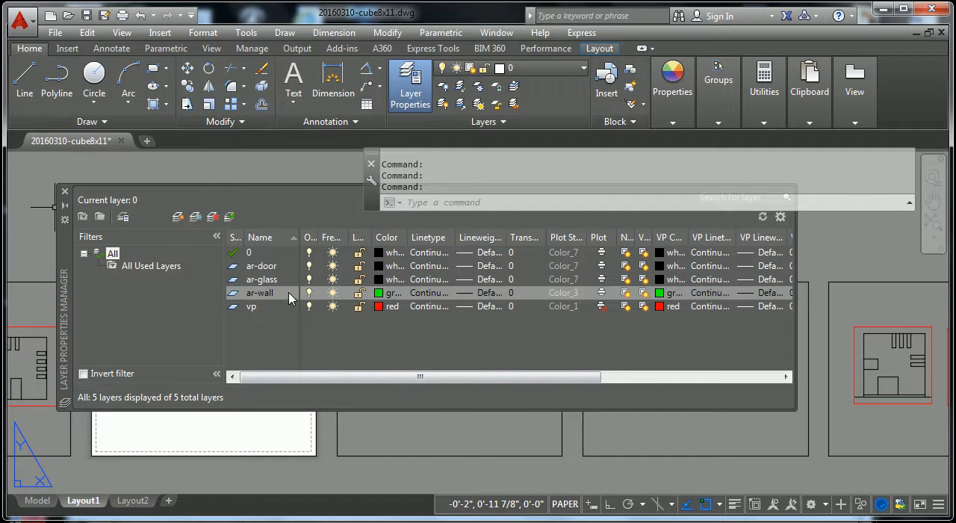
pyautogui.click(378, 279)
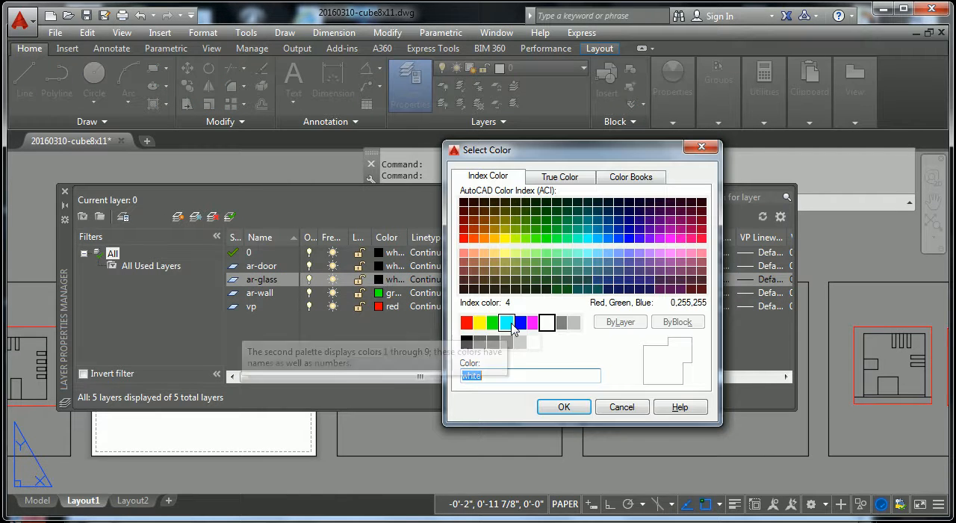
pyautogui.click(508, 323)
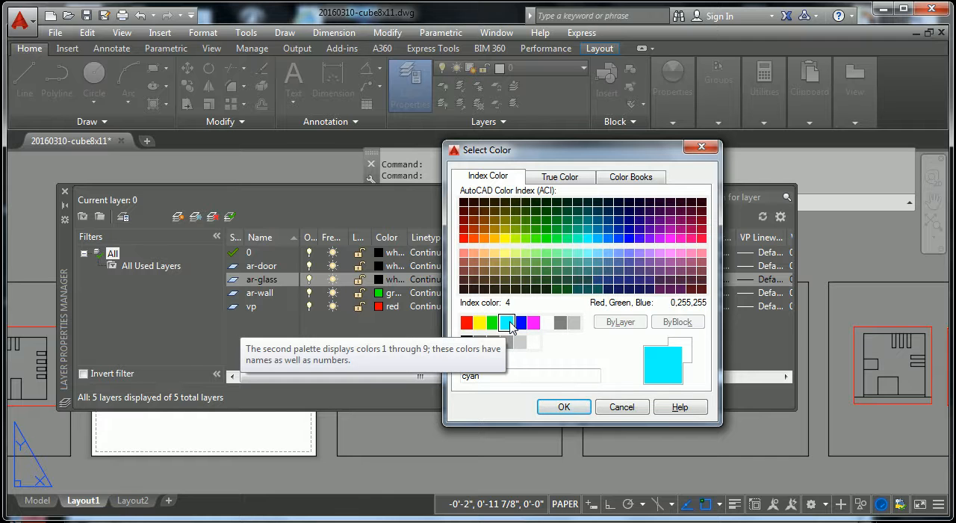
pyautogui.click(562, 407)
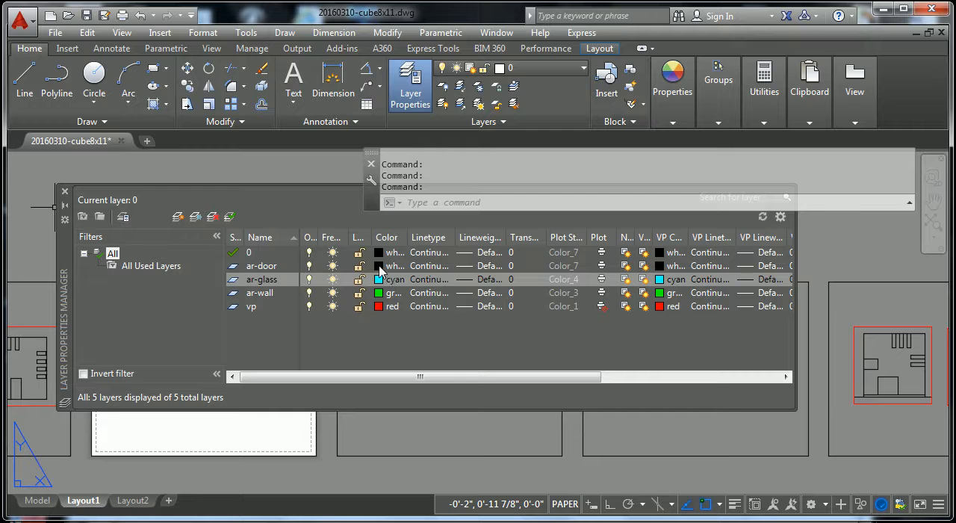
# Step: Set the color of the ar-door layer to red
pyautogui.click(381, 268)
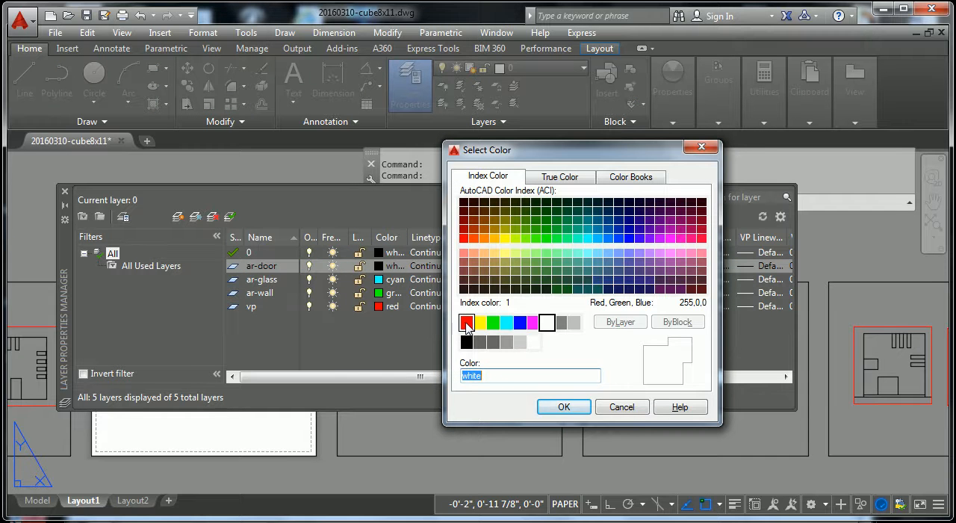
pyautogui.click(466, 323)
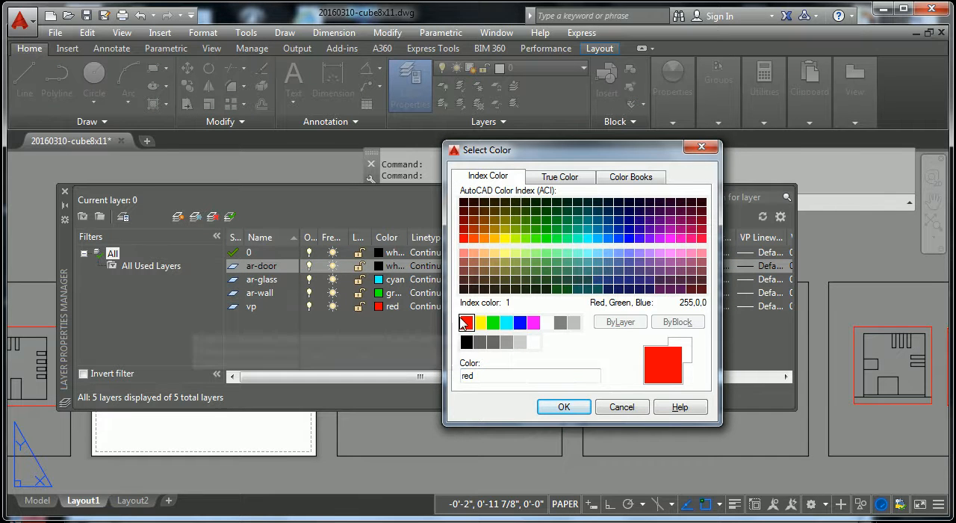
pyautogui.click(563, 407)
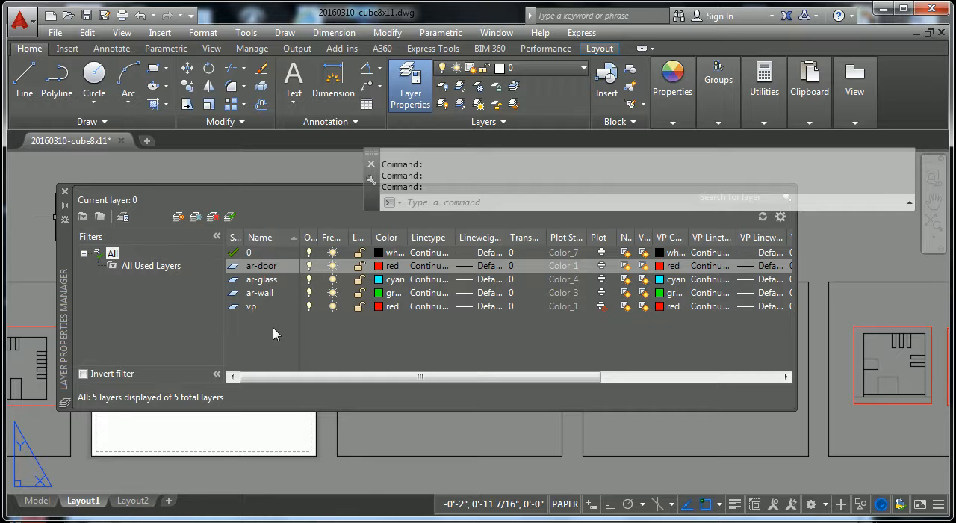
pyautogui.click(400, 348)
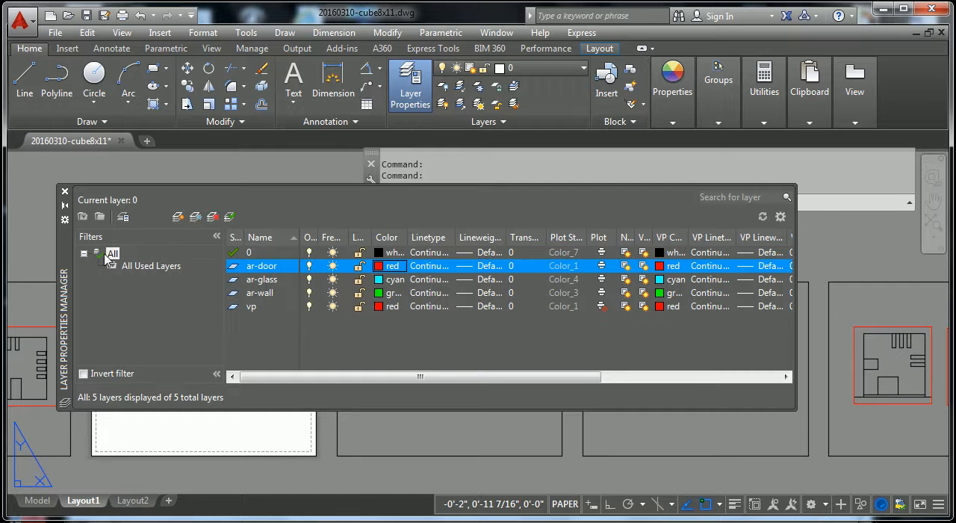
# Step: Collapse the Layer Properties Manager, try docking it beside the drawing area, and float it again
pyautogui.click(64, 206)
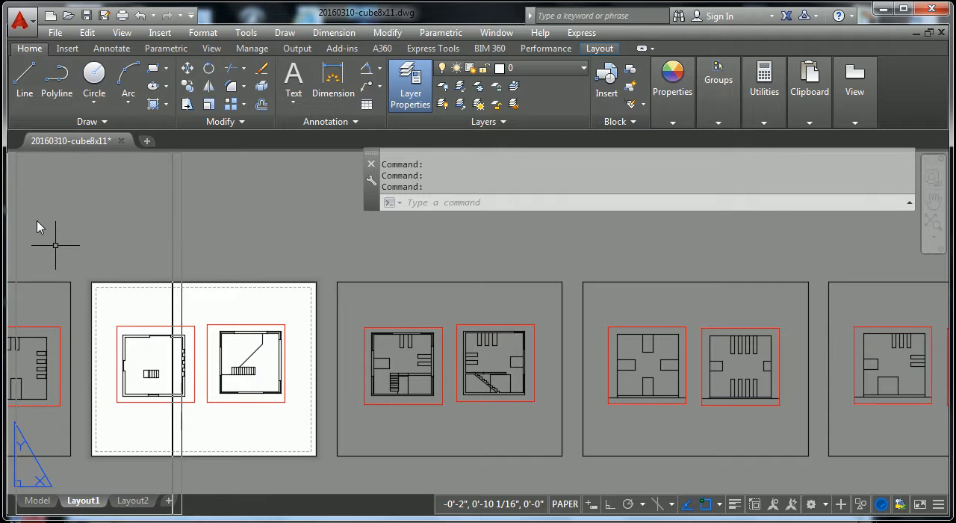
pyautogui.moveTo(42, 228)
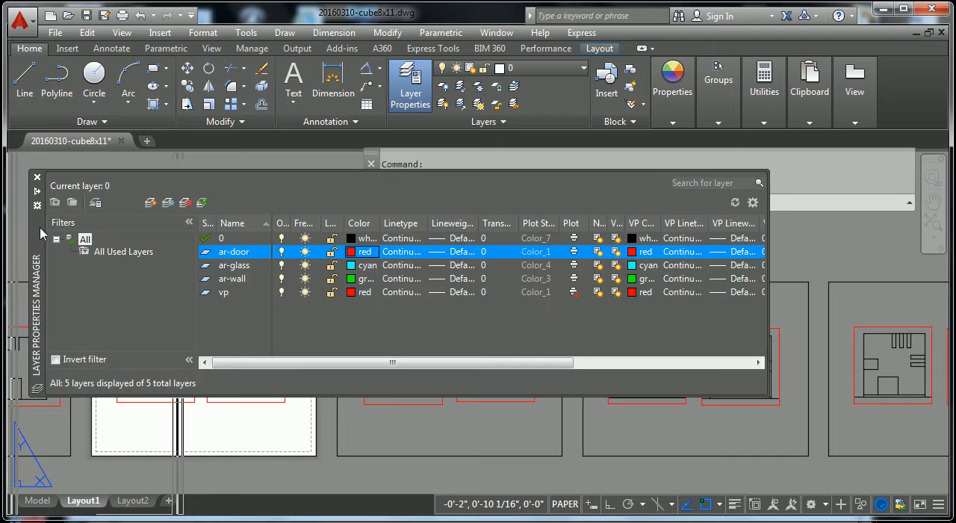
pyautogui.moveTo(32, 224)
pyautogui.mouseDown()
pyautogui.moveTo(207, 231)
pyautogui.moveTo(39, 225)
pyautogui.mouseUp()
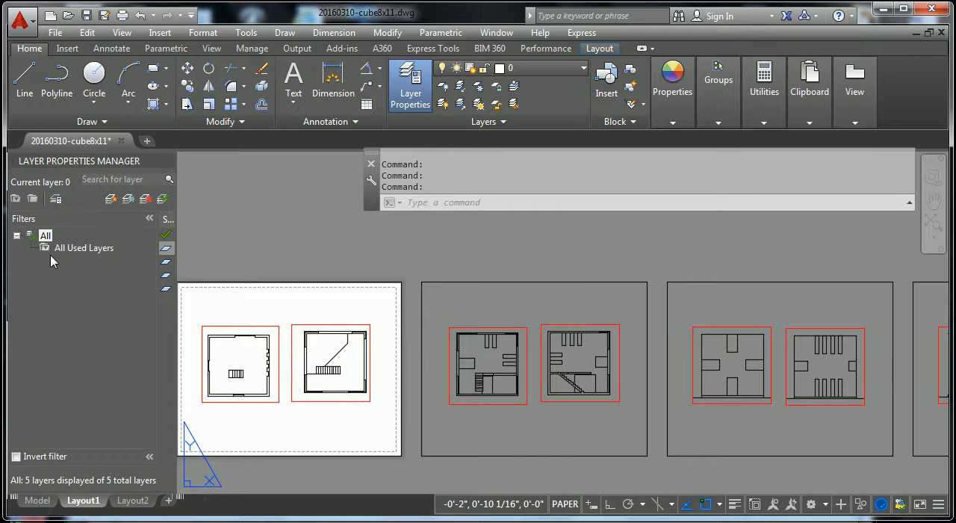
pyautogui.moveTo(147, 163); pyautogui.dragTo(312, 254)
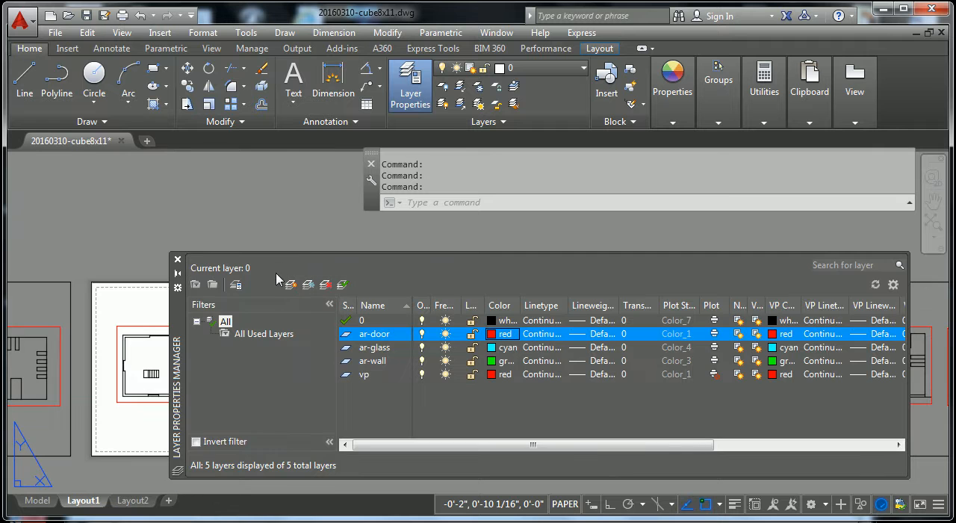
# Step: Move the floating Layer Properties Manager to the edge of the drawing area and set it to auto-hide
pyautogui.moveTo(186, 323); pyautogui.dragTo(27, 228)
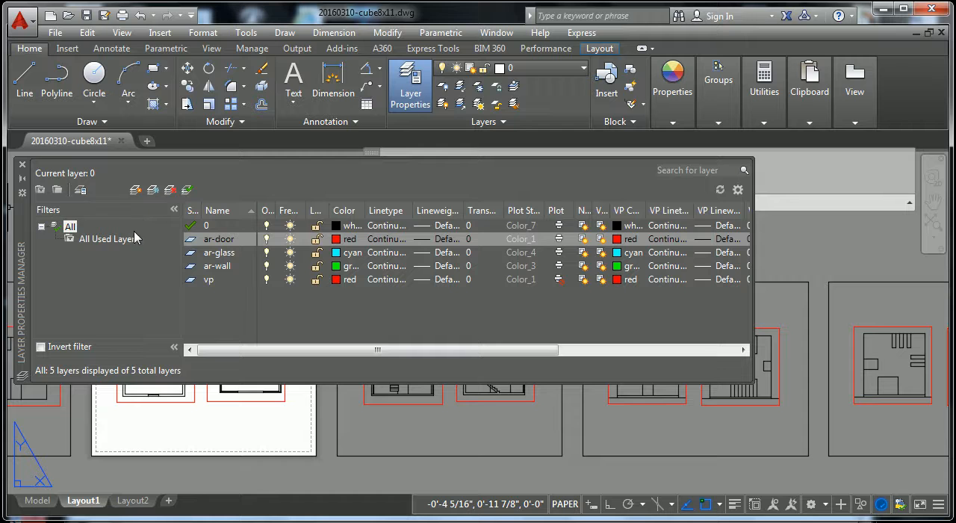
pyautogui.click(25, 184)
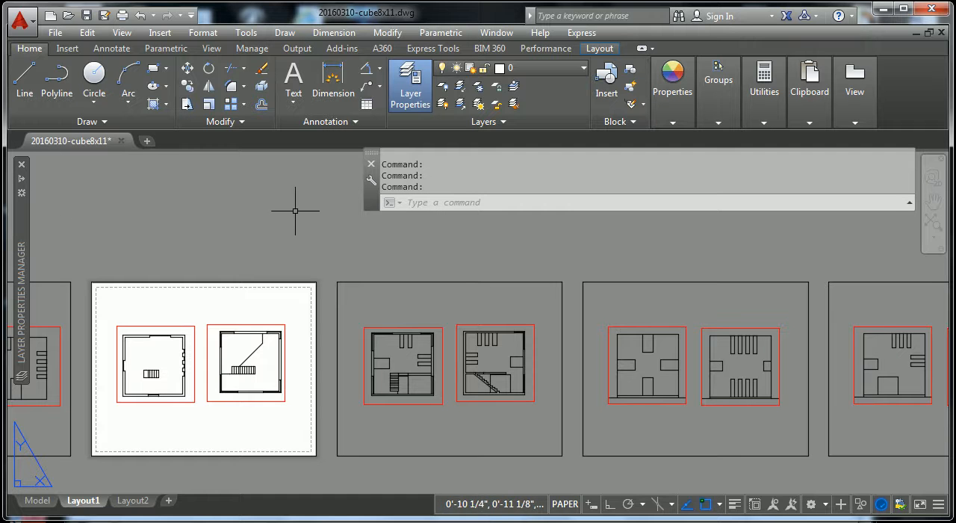
pyautogui.moveTo(21, 180)
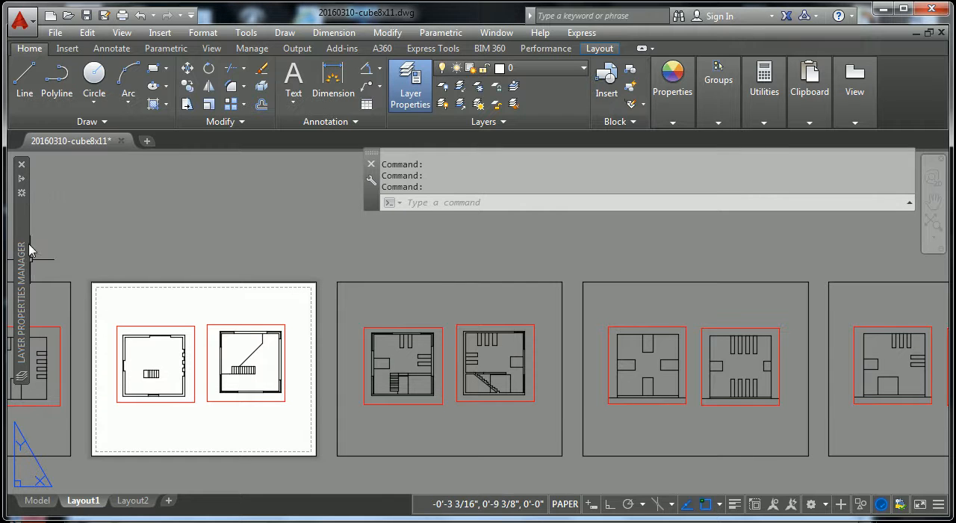
pyautogui.moveTo(22, 208)
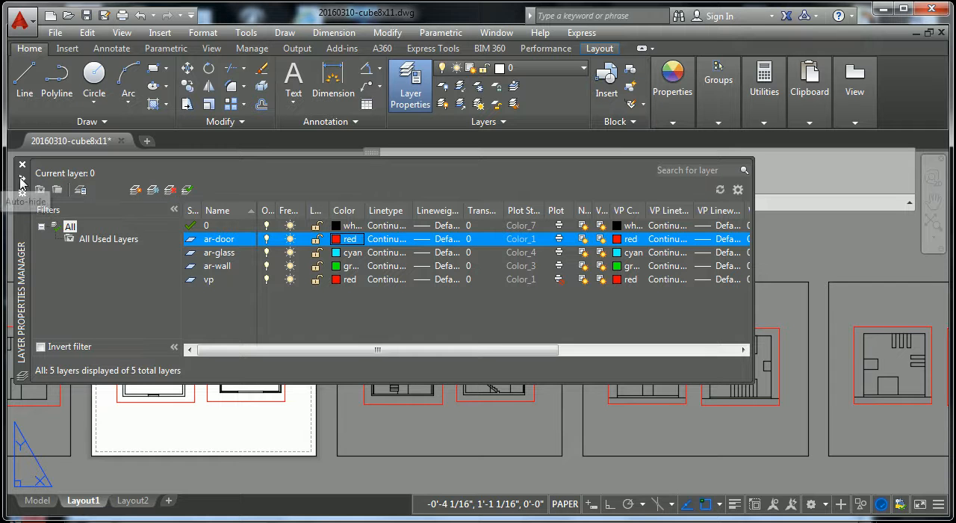
pyautogui.click(23, 180)
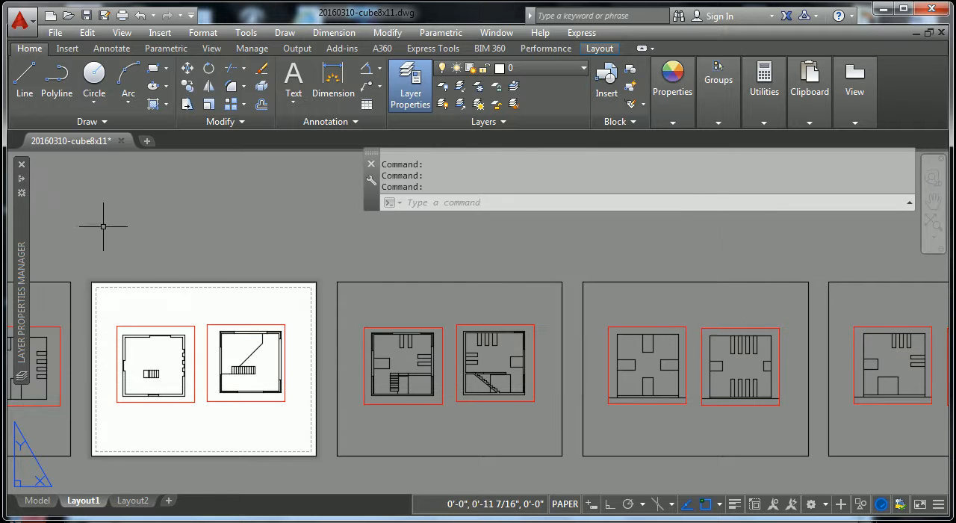
# Step: Switch the current layer to ar-wall, ar-glass and ar-door in turn, ending on ar-wall
pyautogui.click(583, 71)
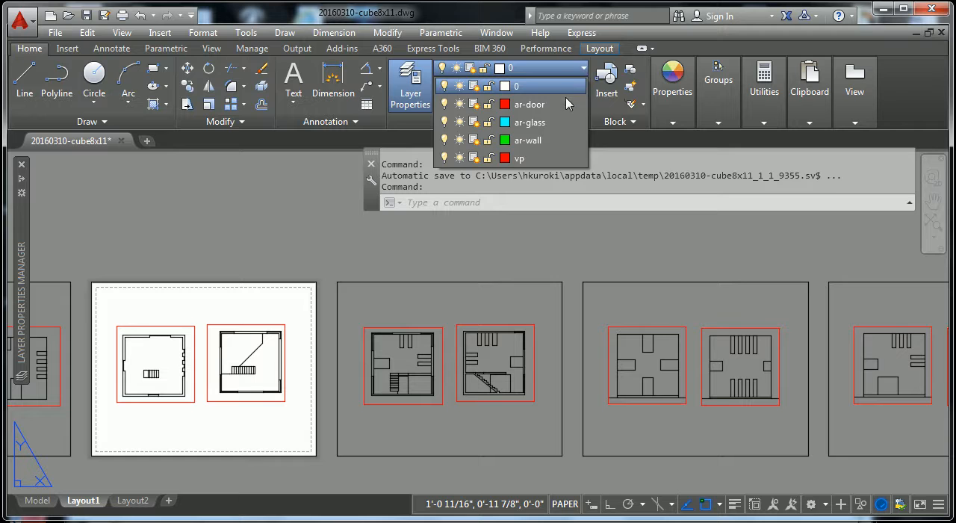
pyautogui.click(535, 142)
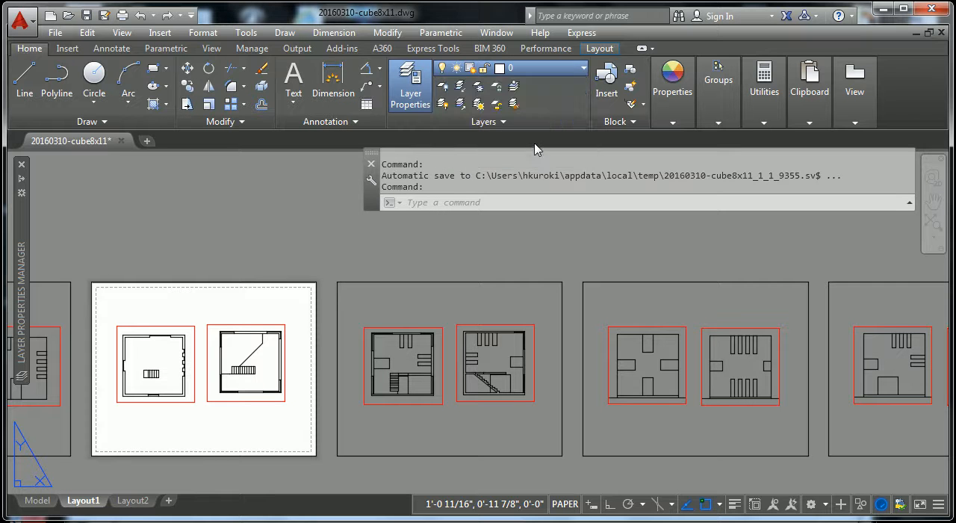
pyautogui.click(555, 70)
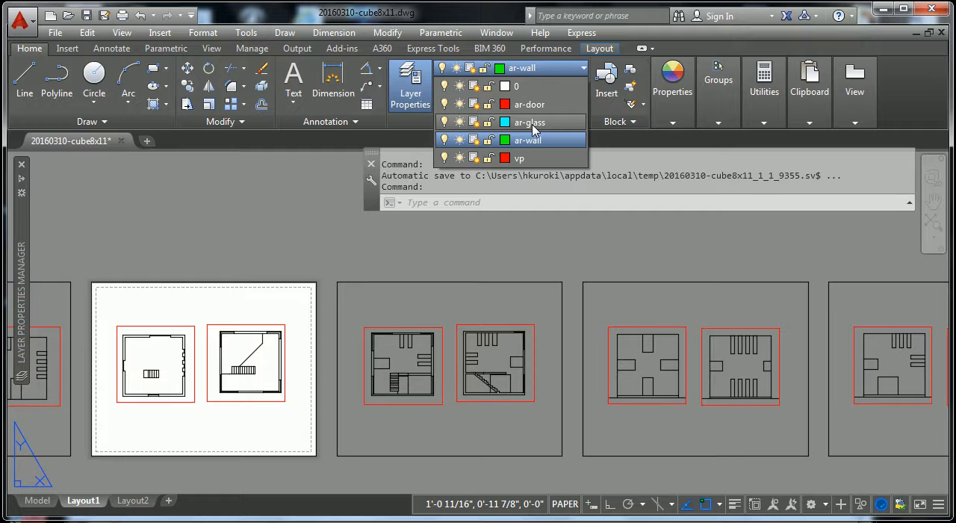
pyautogui.click(535, 129)
pyautogui.click(572, 70)
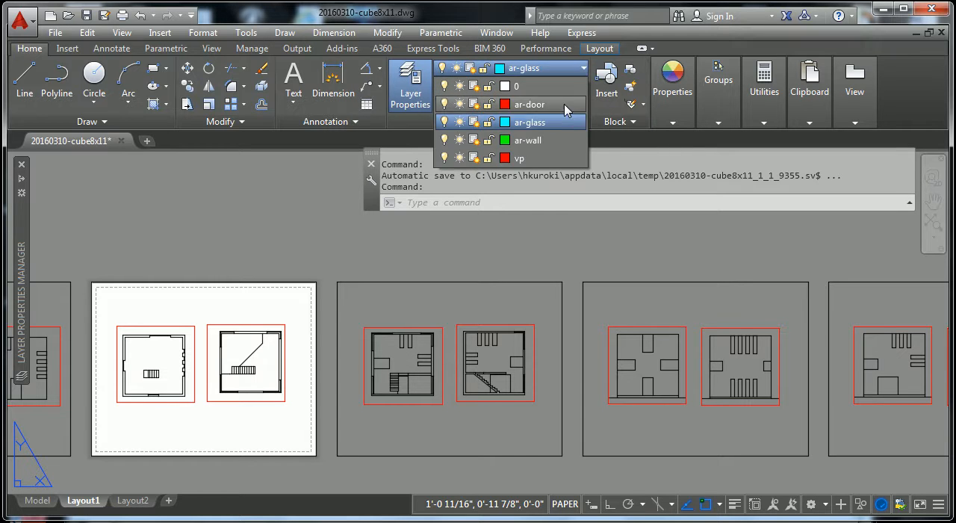
pyautogui.click(562, 109)
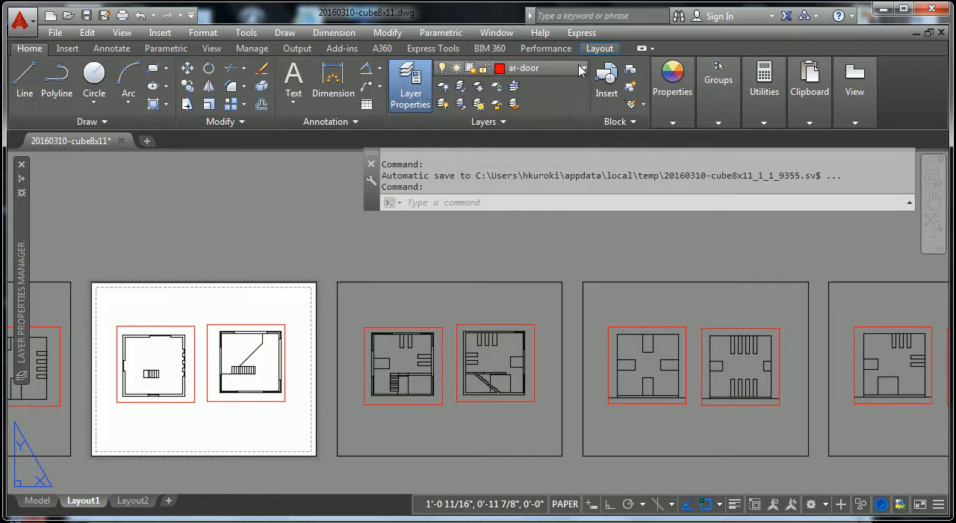
pyautogui.click(576, 69)
pyautogui.click(557, 141)
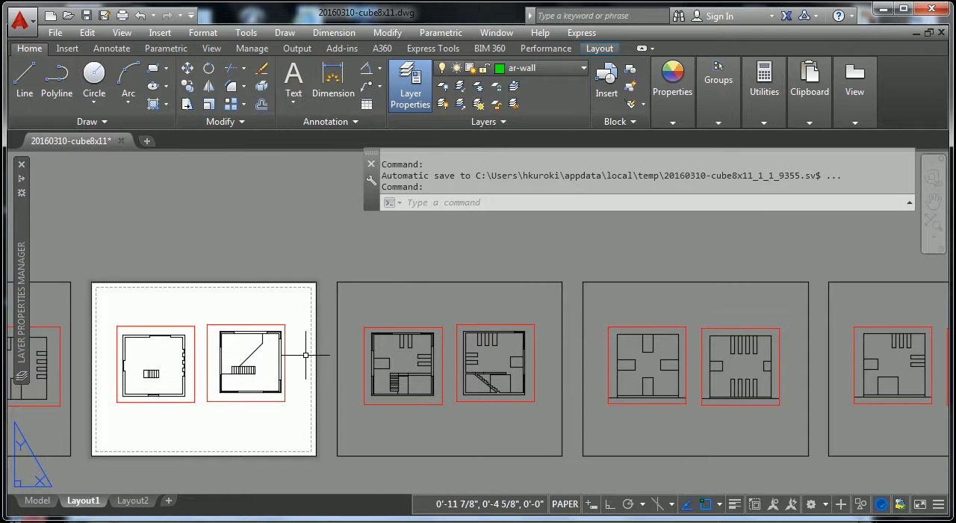
# Step: In model space, assign the two glass lines at the upper-left corner of the upper-left floor plan to ar-glass
pyautogui.click(37, 500)
pyautogui.scroll(4, 396, 383)
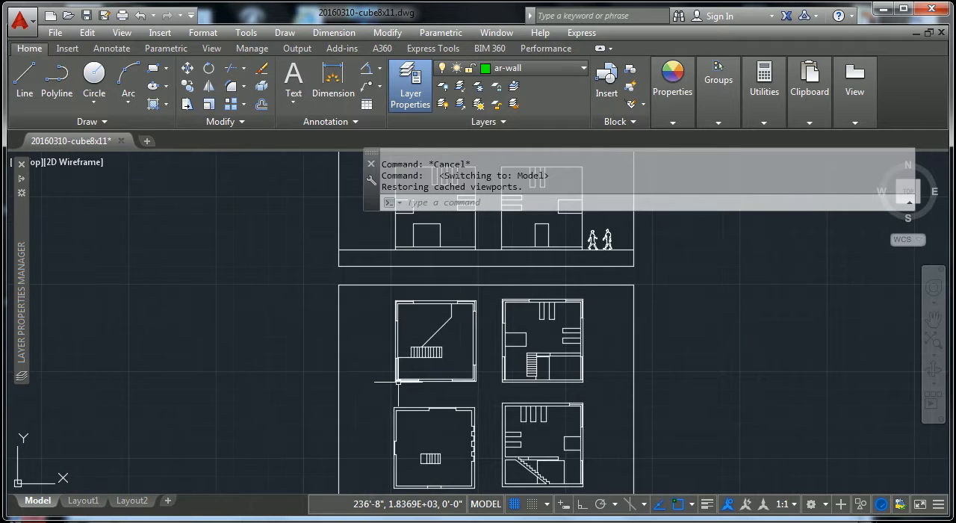
pyautogui.scroll(4, 396, 383)
pyautogui.scroll(3, 388, 257)
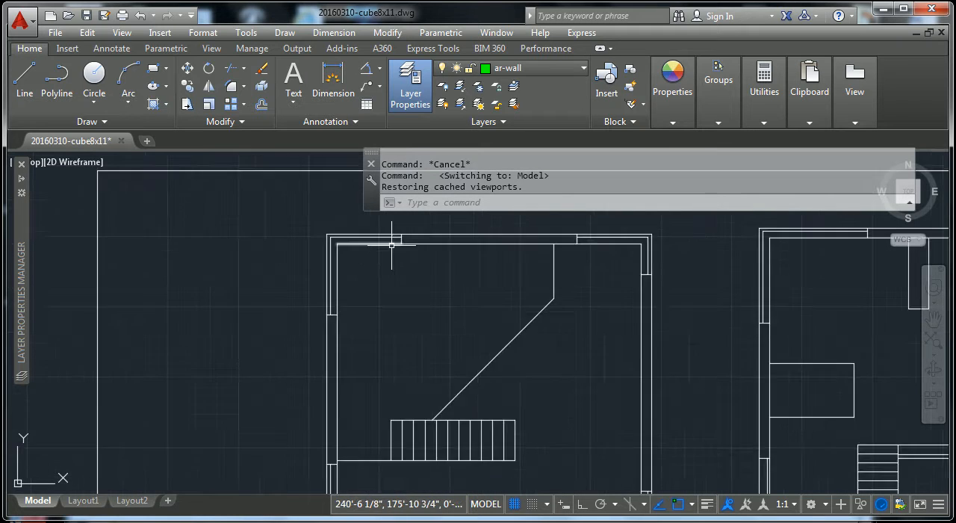
pyautogui.moveTo(359, 268); pyautogui.dragTo(366, 304, button='middle')
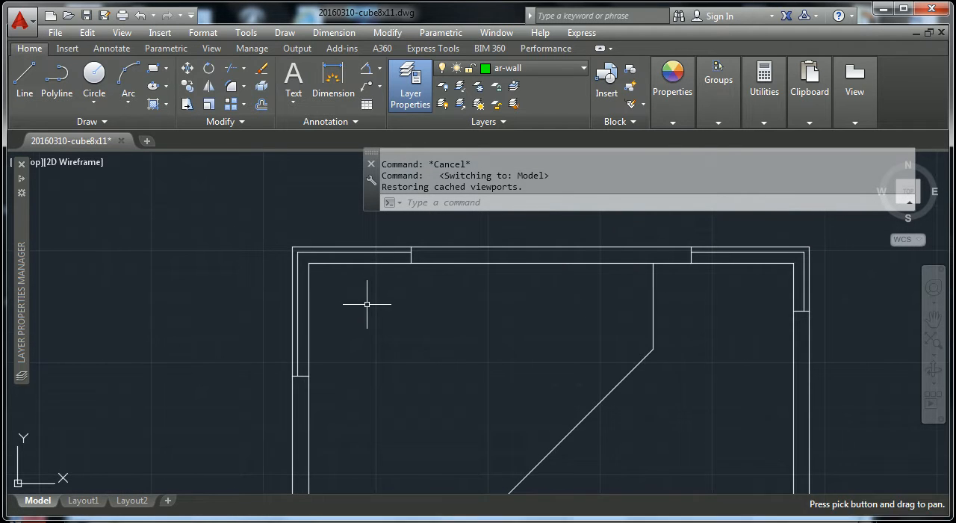
pyautogui.click(307, 253)
pyautogui.click(299, 263)
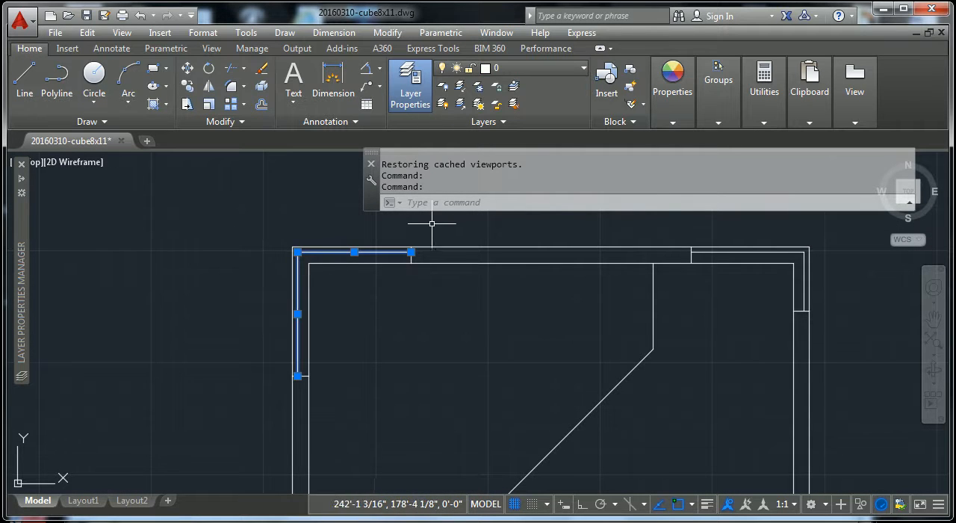
pyautogui.click(587, 72)
pyautogui.click(572, 122)
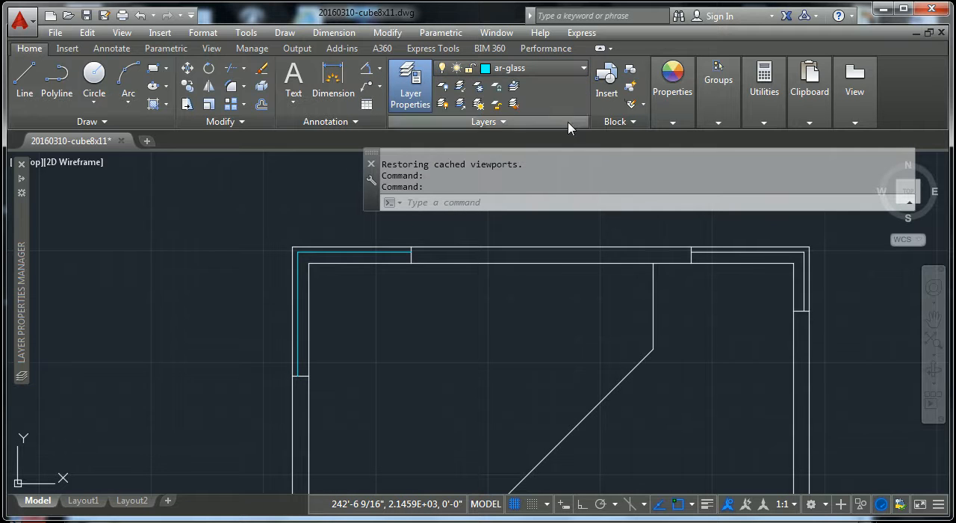
pyautogui.press('Escape')
pyautogui.press('Escape')
# Step: Assign the outline of the middle wall segment along the plan's upper edge, including both end lines, to ar-wall
pyautogui.click(518, 286)
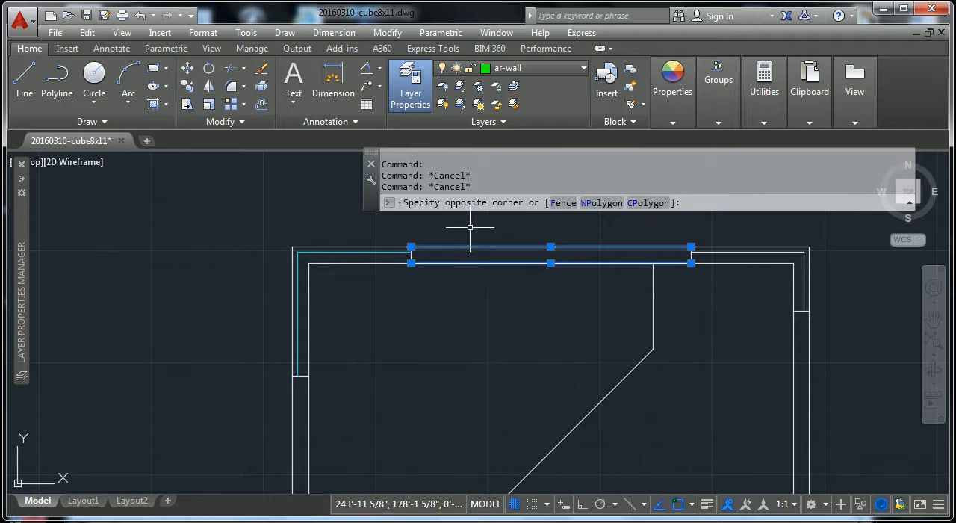
pyautogui.click(467, 225)
pyautogui.scroll(5, 410, 256)
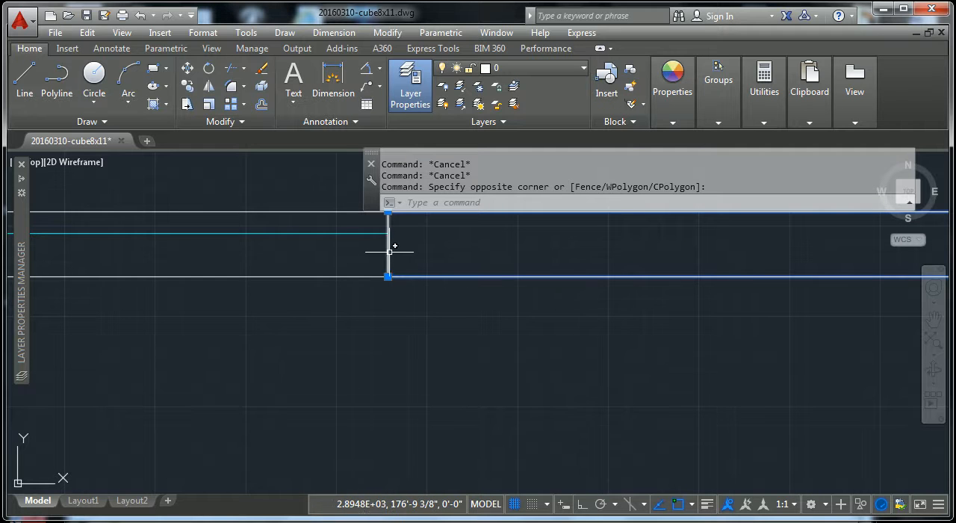
pyautogui.scroll(-2, 557, 269)
pyautogui.scroll(-2, 560, 271)
pyautogui.moveTo(789, 273); pyautogui.dragTo(559, 302, button='middle')
pyautogui.scroll(2, 687, 295)
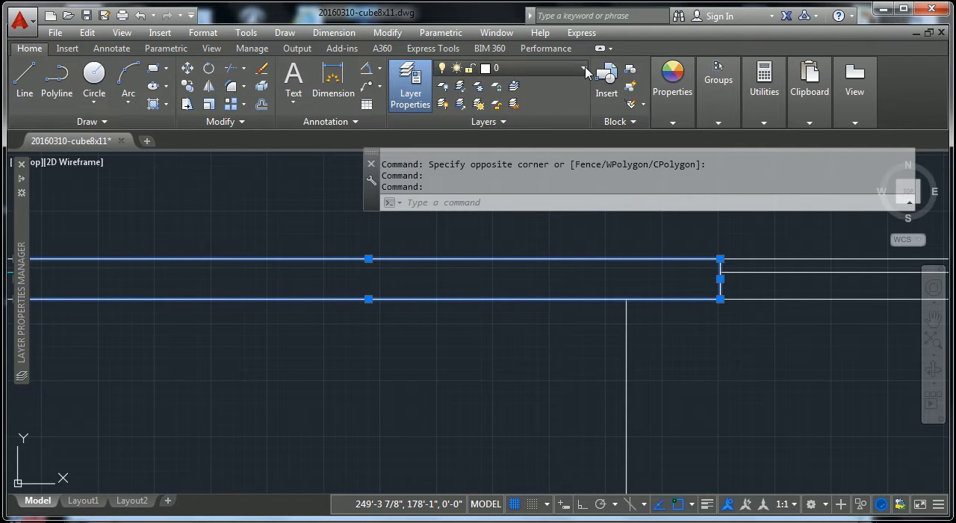
pyautogui.click(493, 69)
pyautogui.click(554, 140)
pyautogui.press('Escape')
pyautogui.press('Escape')
# Step: Assign the left wall segment below the corner glass, including its end line, to the ar-wall layer
pyautogui.scroll(-3, 751, 271)
pyautogui.scroll(3, 336, 427)
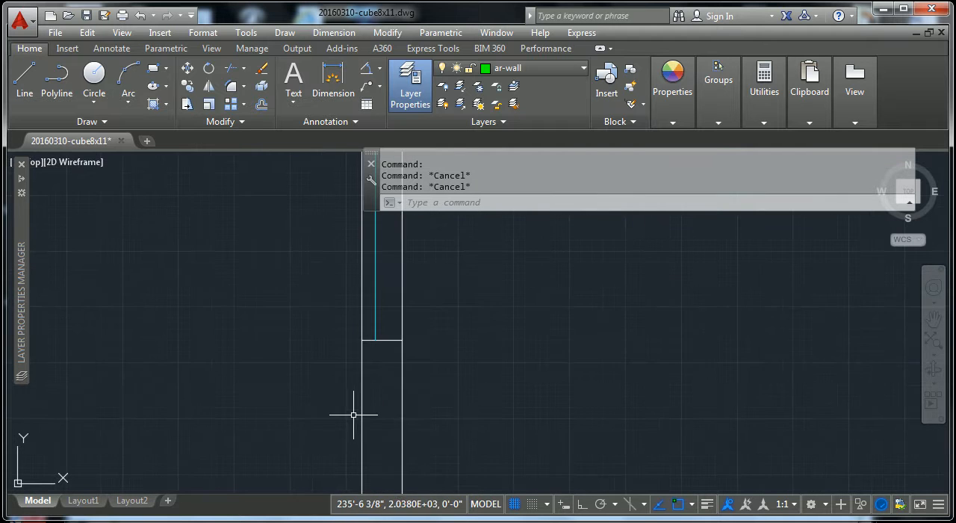
pyautogui.click(426, 390)
pyautogui.click(332, 376)
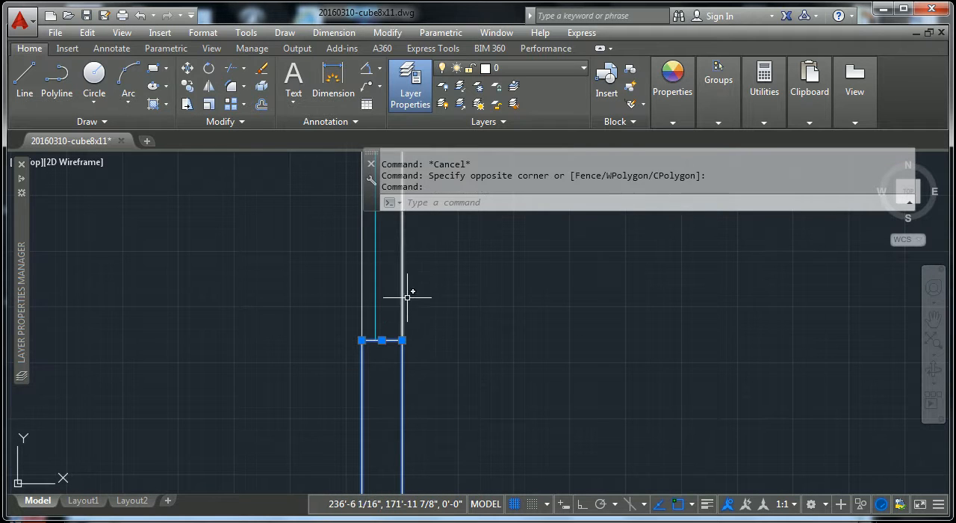
pyautogui.click(568, 68)
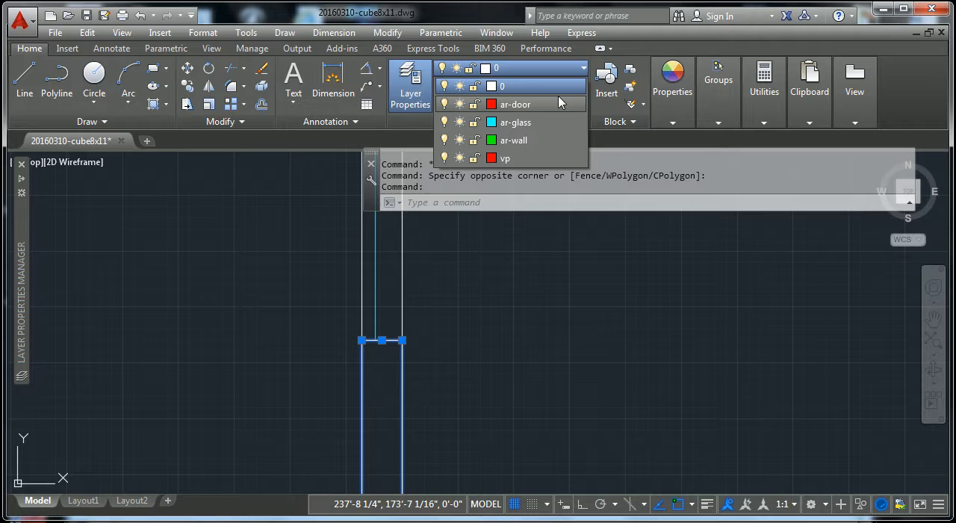
pyautogui.click(554, 140)
pyautogui.press('Escape')
pyautogui.press('Escape')
# Step: Examine the reassigned wall and glass lines around the plan and check the layer list, keeping ar-wall current
pyautogui.scroll(-3, 478, 307)
pyautogui.moveTo(479, 307); pyautogui.dragTo(420, 376, button='middle')
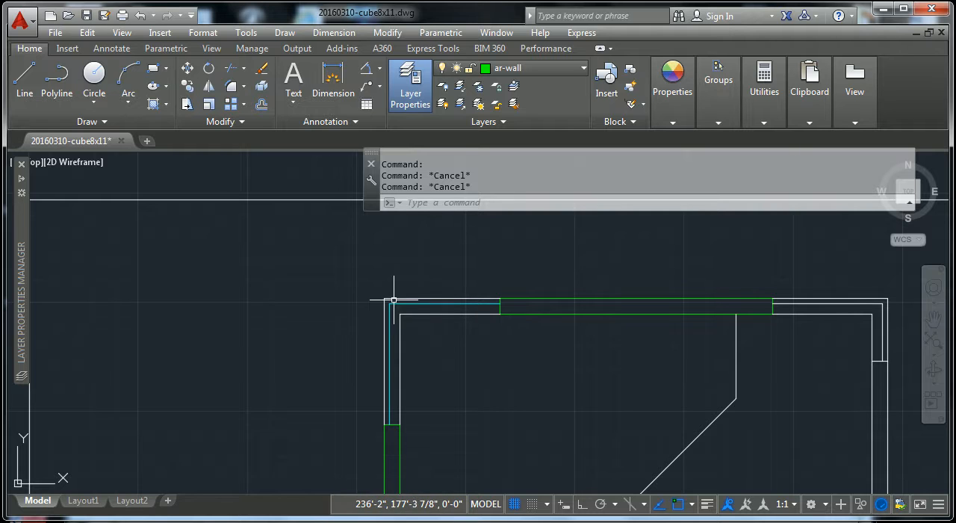
pyautogui.scroll(3, 377, 303)
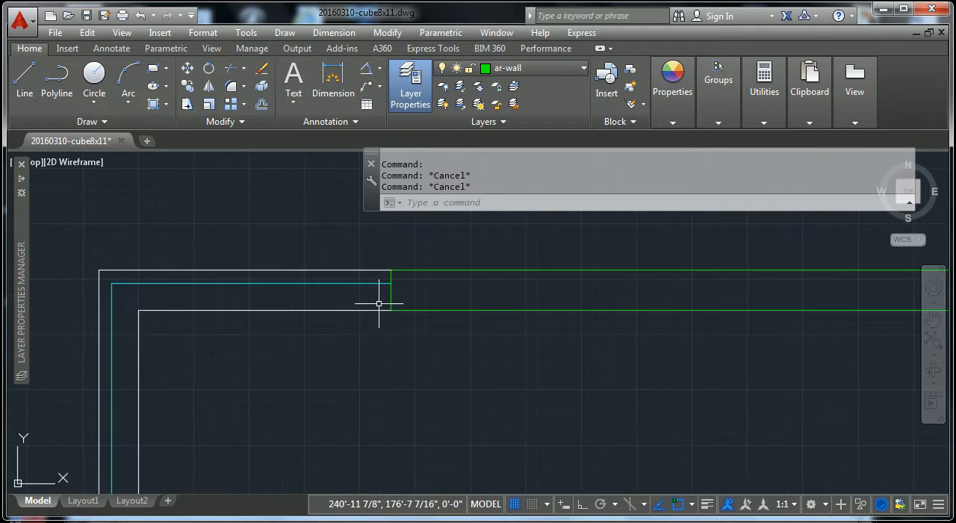
pyautogui.moveTo(743, 267); pyautogui.dragTo(615, 276, button='middle')
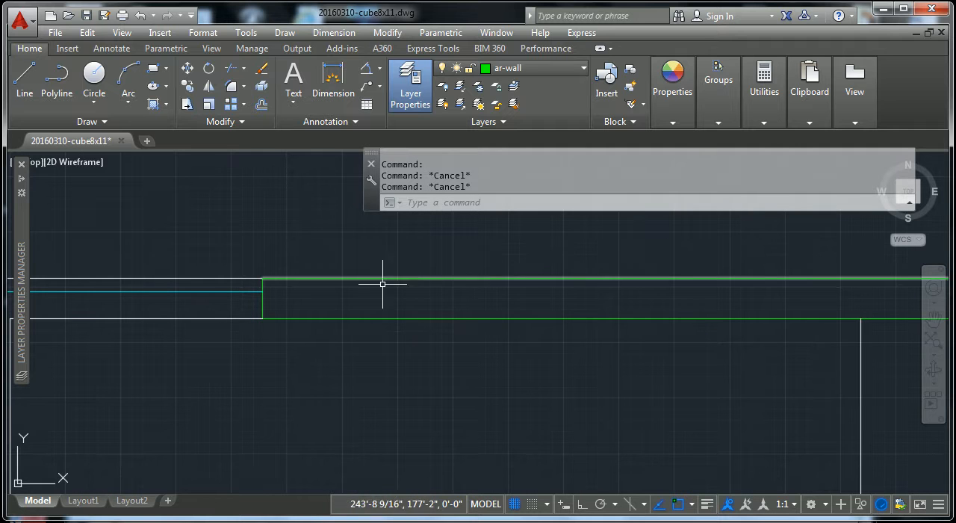
pyautogui.scroll(-2, 434, 335)
pyautogui.scroll(-1, 426, 346)
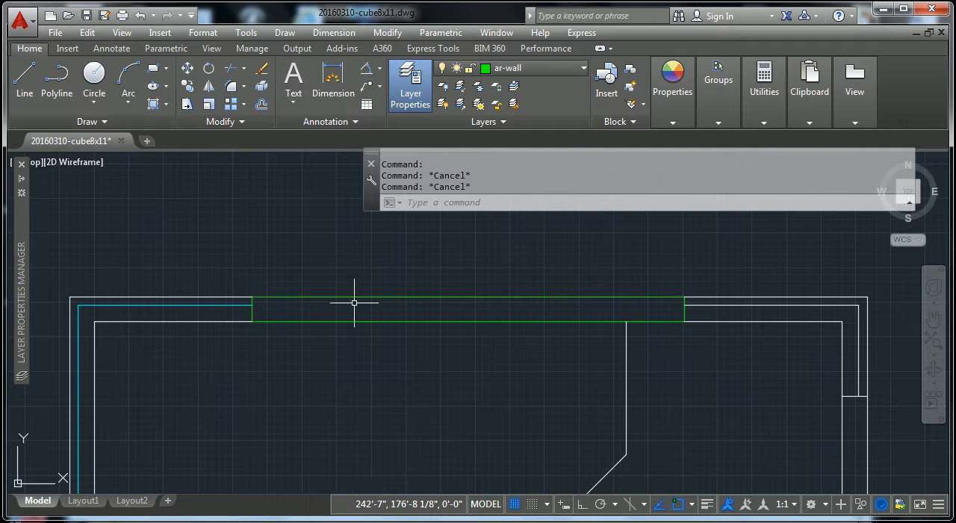
pyautogui.moveTo(272, 359); pyautogui.dragTo(439, 307, button='middle')
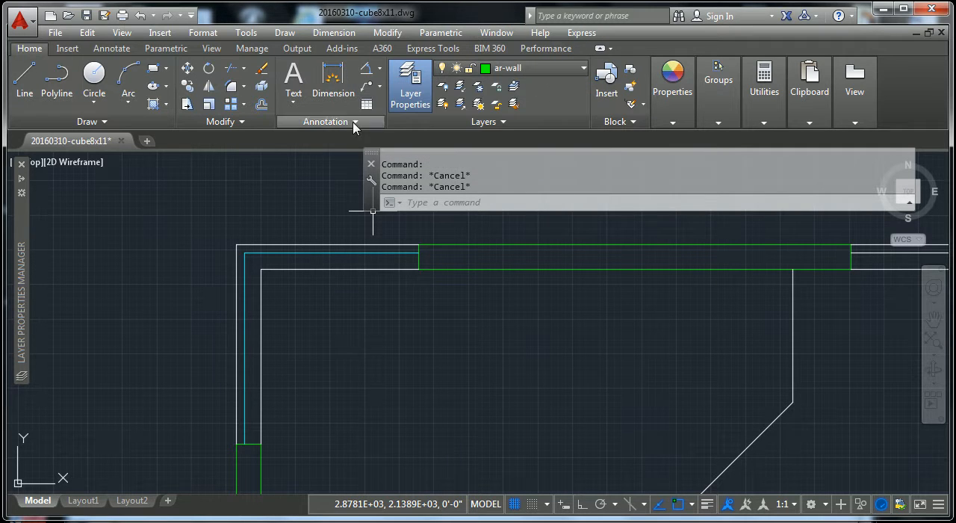
pyautogui.scroll(-3, 377, 272)
pyautogui.moveTo(349, 336); pyautogui.dragTo(341, 230, button='middle')
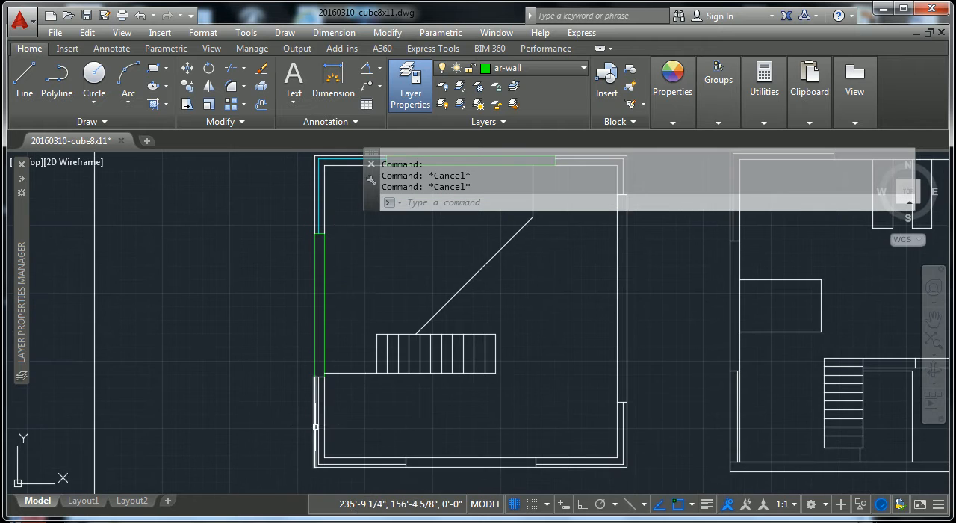
pyautogui.moveTo(333, 373); pyautogui.dragTo(293, 462, button='middle')
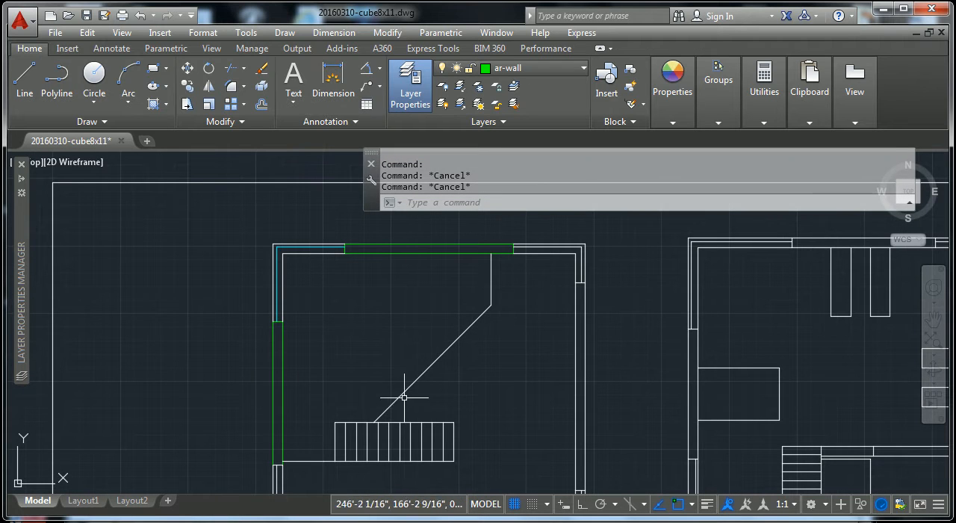
pyautogui.scroll(2, 320, 258)
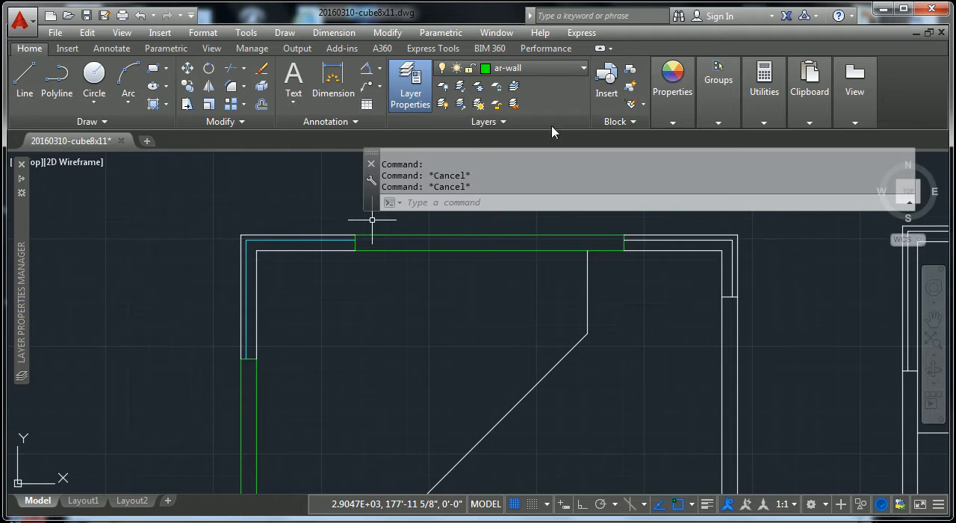
pyautogui.click(582, 69)
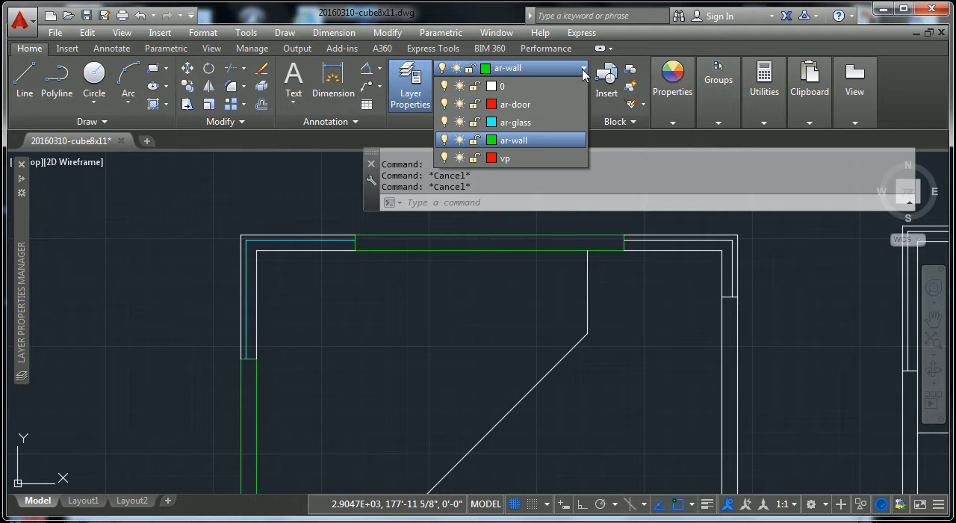
pyautogui.click(550, 140)
# Step: Assign the two door lines in the lower wall of the floor plan below to the ar-door layer
pyautogui.scroll(-3, 558, 287)
pyautogui.moveTo(563, 388)
pyautogui.mouseDown(button='middle')
pyautogui.moveTo(529, 311)
pyautogui.moveTo(290, 405)
pyautogui.mouseUp(button='middle')
pyautogui.moveTo(461, 466); pyautogui.dragTo(433, 333, button='middle')
pyautogui.moveTo(416, 412); pyautogui.dragTo(501, 295, button='middle')
pyautogui.moveTo(309, 454); pyautogui.dragTo(341, 379, button='middle')
pyautogui.scroll(6, 328, 360)
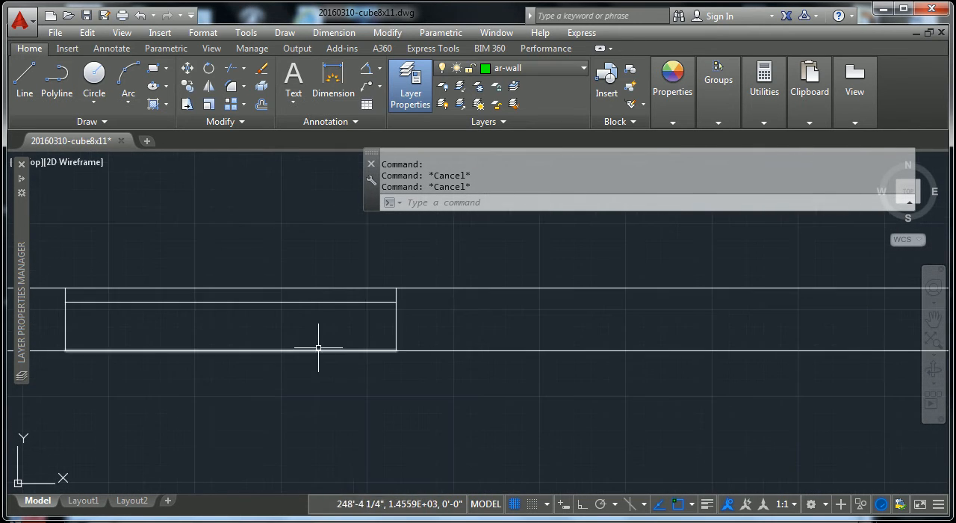
pyautogui.scroll(2, 319, 355)
pyautogui.click(306, 301)
pyautogui.click(304, 287)
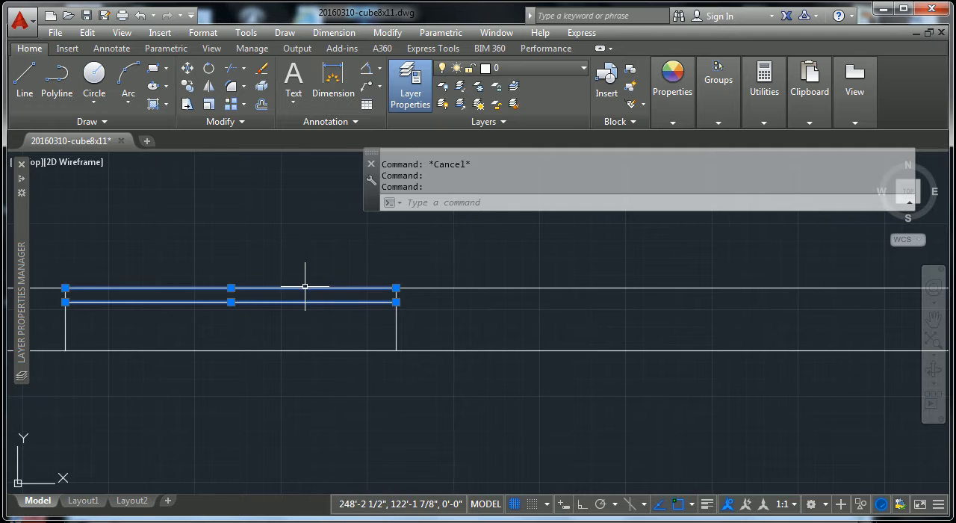
pyautogui.click(538, 68)
pyautogui.click(536, 109)
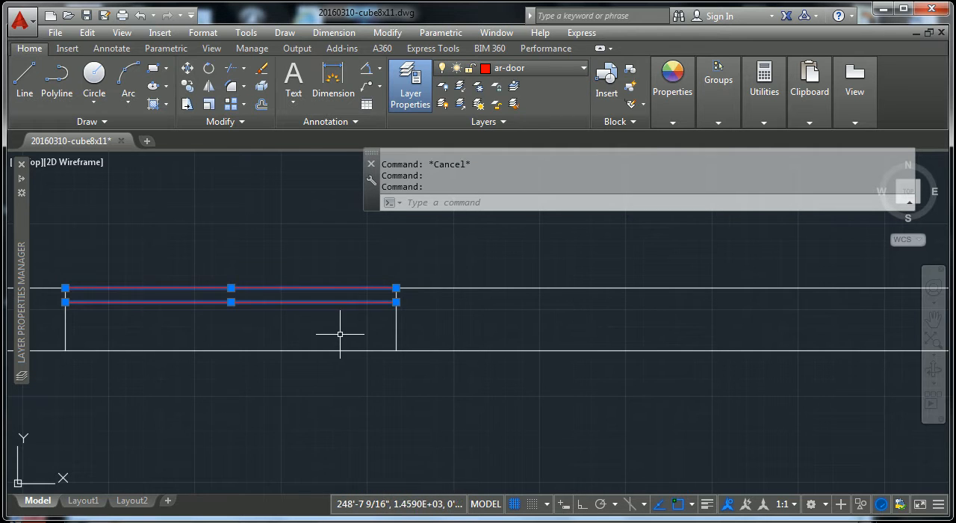
pyautogui.press('Escape')
pyautogui.press('Escape')
# Step: Assign the glass lines of the three narrow openings in the same plan's right wall to ar-glass
pyautogui.scroll(-8, 362, 322)
pyautogui.scroll(-6, 401, 321)
pyautogui.moveTo(501, 398); pyautogui.dragTo(508, 430, button='middle')
pyautogui.scroll(6, 465, 421)
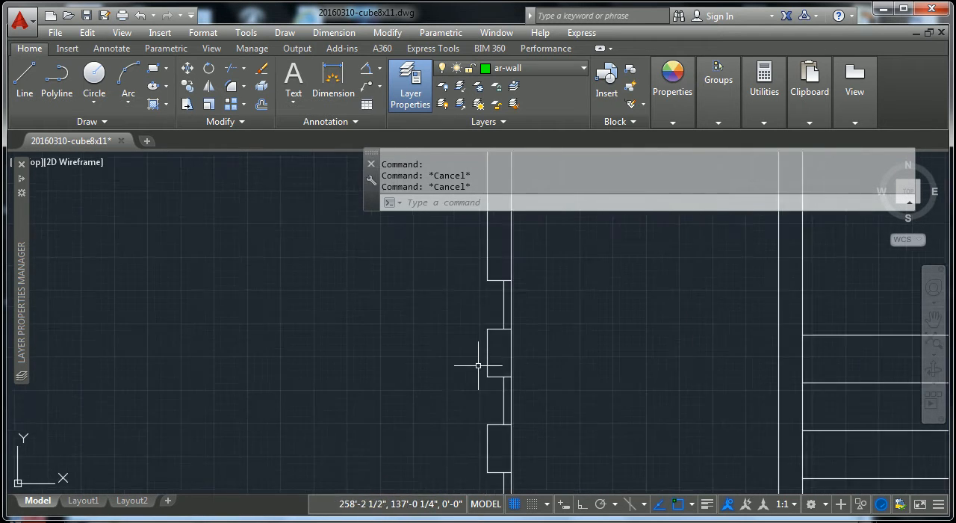
pyautogui.click(504, 312)
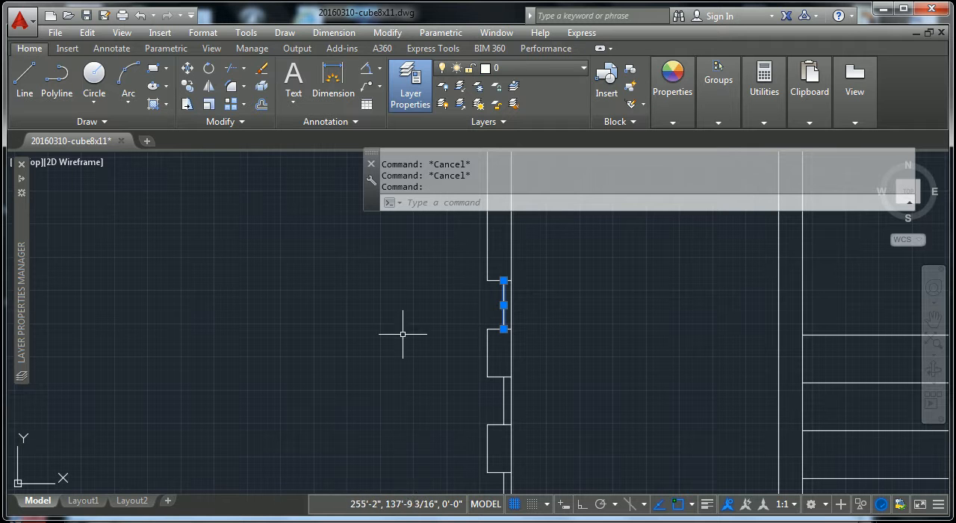
pyautogui.click(584, 69)
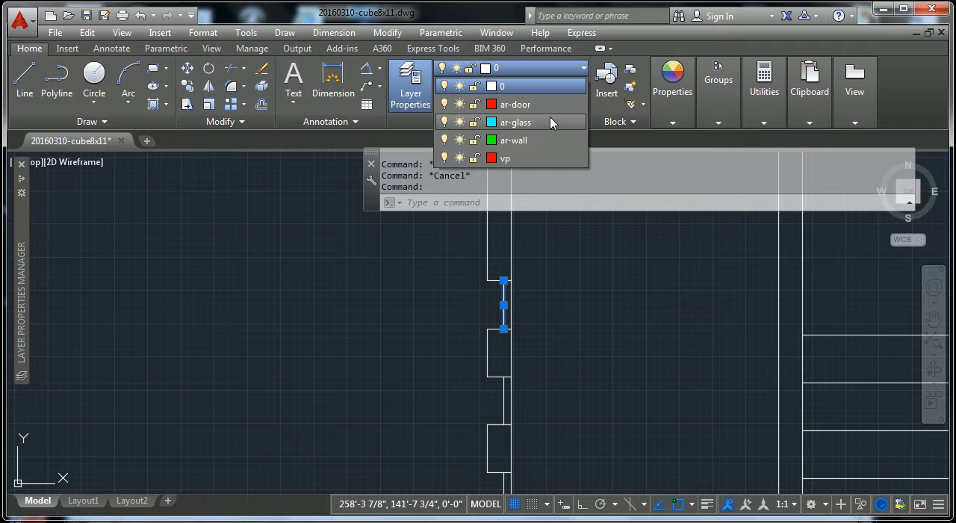
pyautogui.click(546, 122)
pyautogui.press('Escape')
pyautogui.click(503, 399)
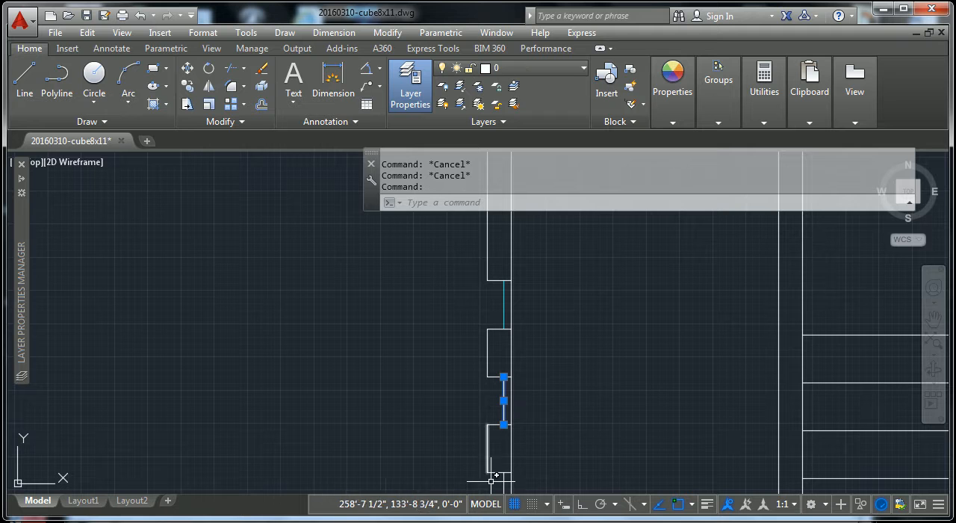
pyautogui.click(571, 68)
pyautogui.click(505, 123)
pyautogui.press('Escape')
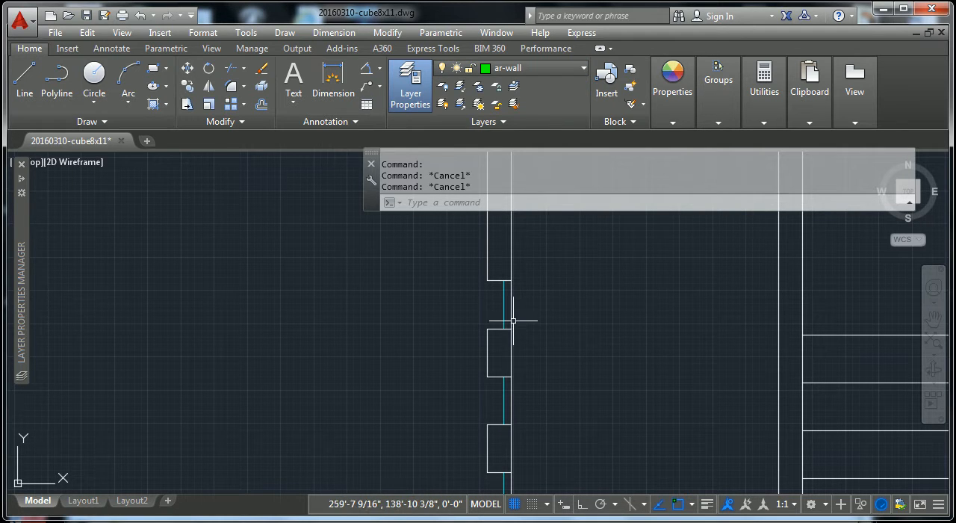
# Step: Assign the wall pier between the first and second narrow openings in the right wall to the ar-wall layer
pyautogui.click(477, 381)
pyautogui.click(540, 311)
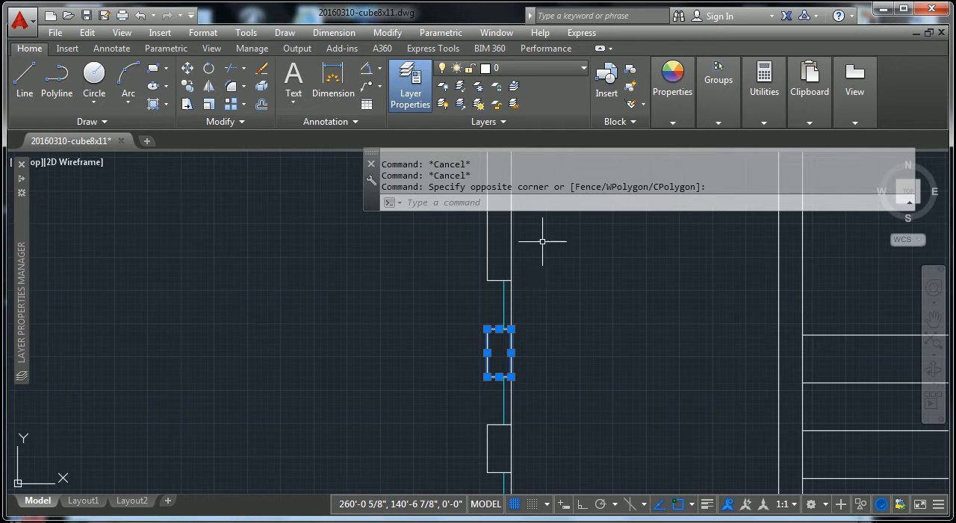
pyautogui.click(580, 69)
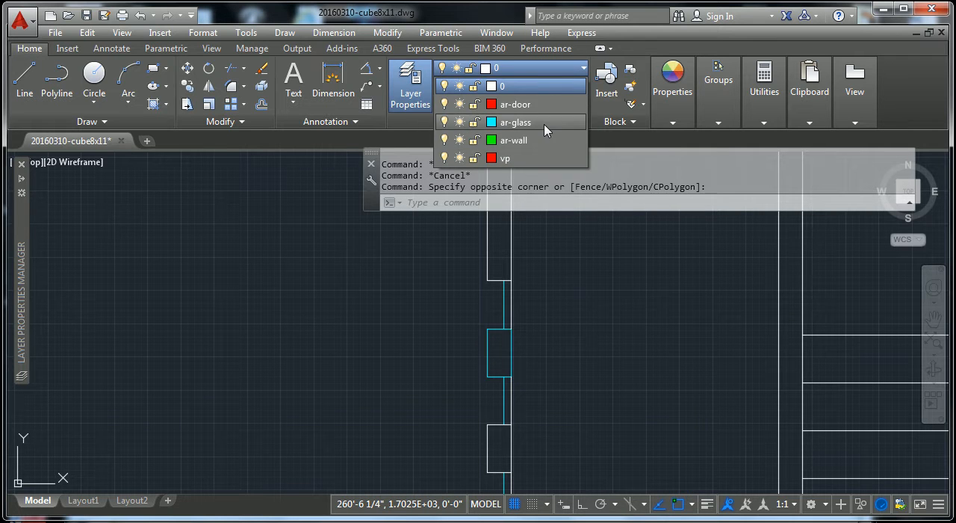
pyautogui.click(539, 152)
pyautogui.press('Escape')
pyautogui.scroll(-5, 591, 313)
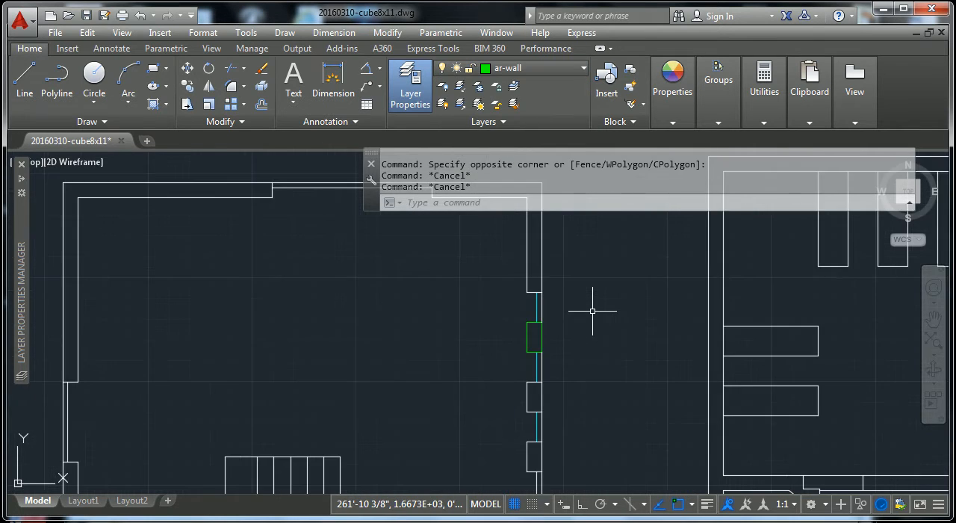
# Step: Use Match Properties with the ar-wall pier as source to convert the next two piers below it, including their outer lines
pyautogui.moveTo(592, 311)
pyautogui.mouseDown(button='middle')
pyautogui.moveTo(561, 335)
pyautogui.moveTo(558, 320)
pyautogui.mouseUp(button='middle')
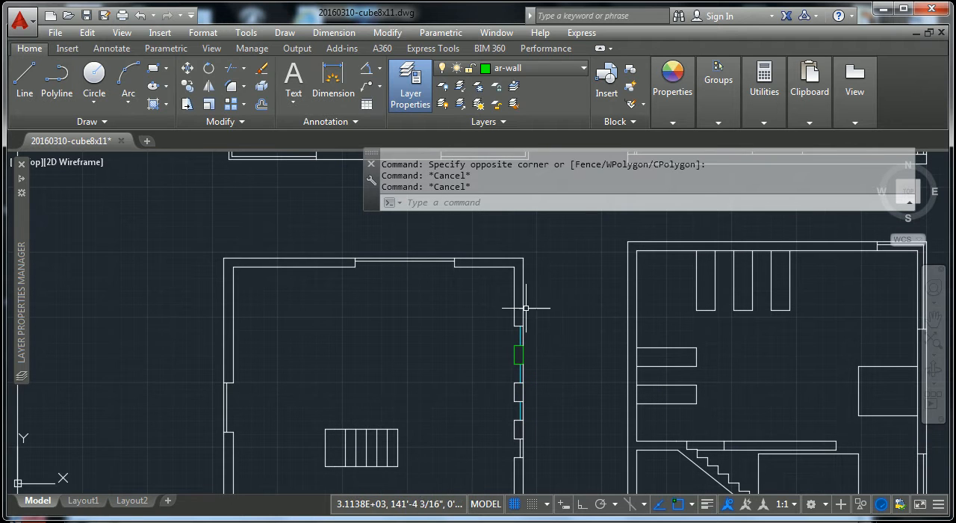
pyautogui.scroll(-3, 493, 316)
pyautogui.scroll(12, 505, 336)
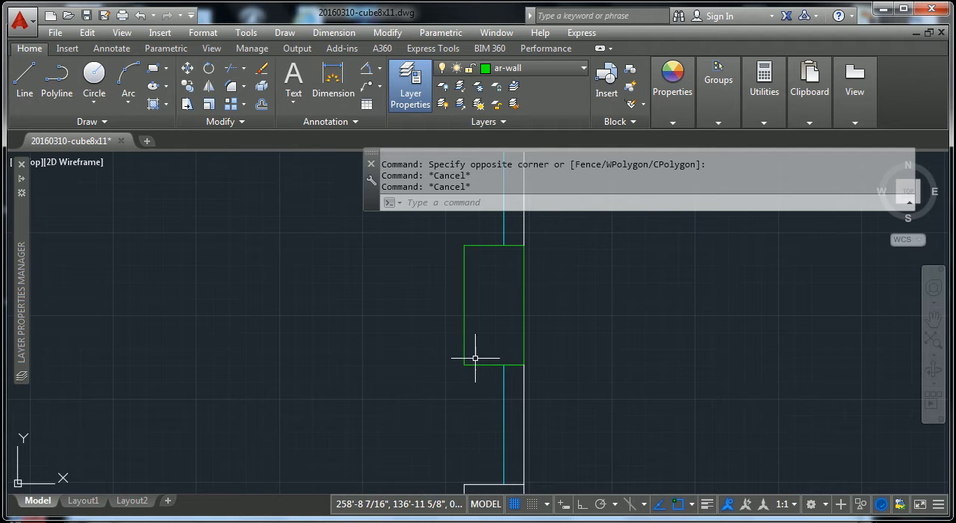
pyautogui.click(674, 122)
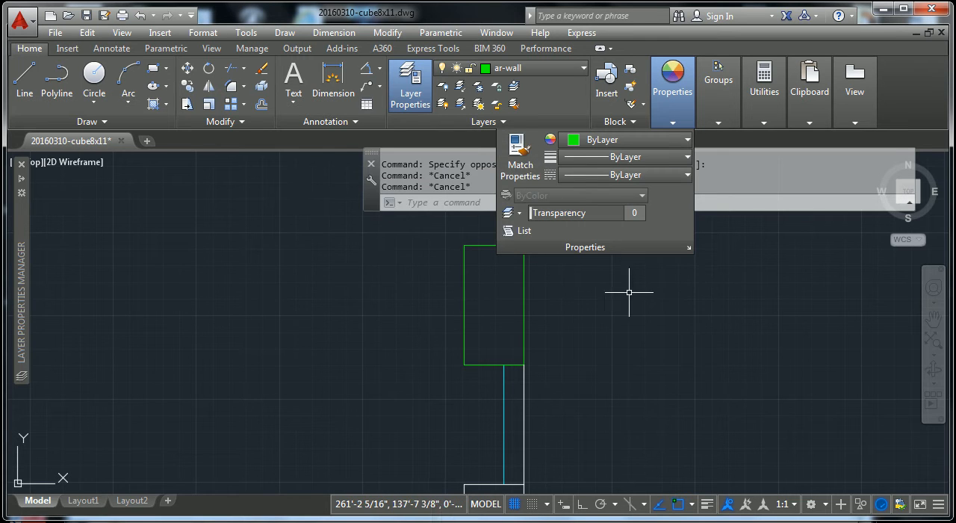
pyautogui.click(521, 150)
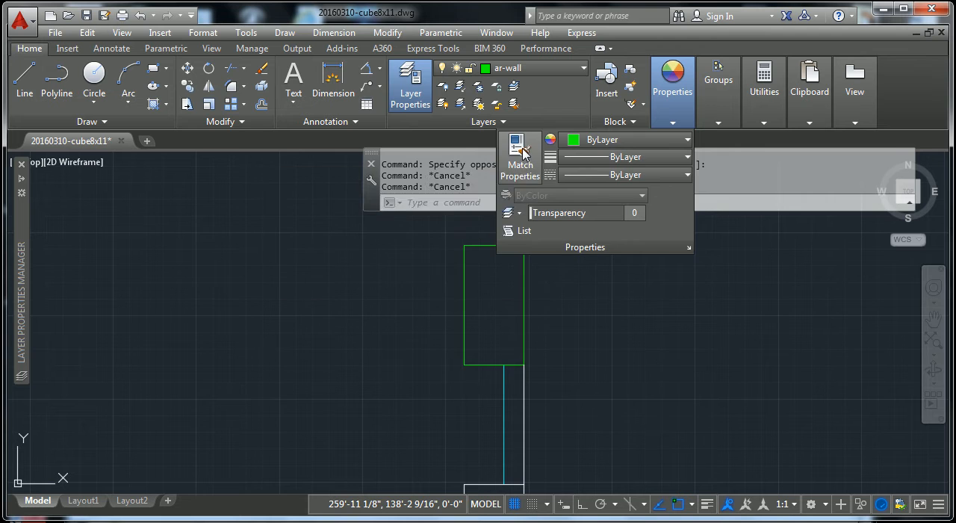
pyautogui.scroll(-4, 500, 211)
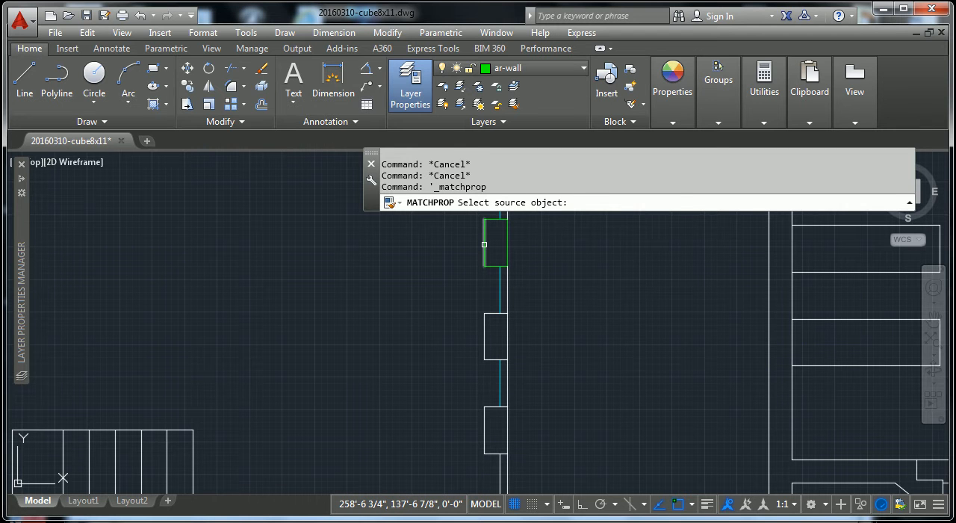
pyautogui.click(484, 244)
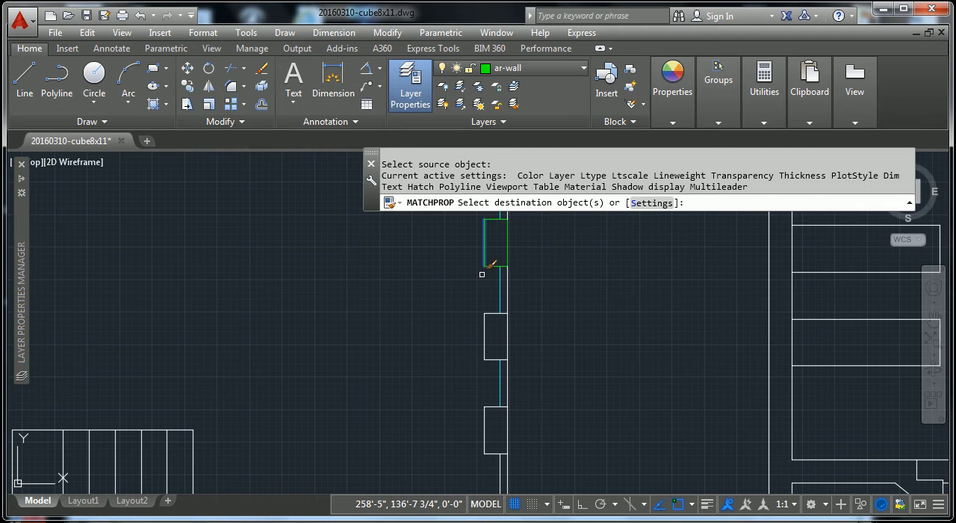
pyautogui.click(489, 304)
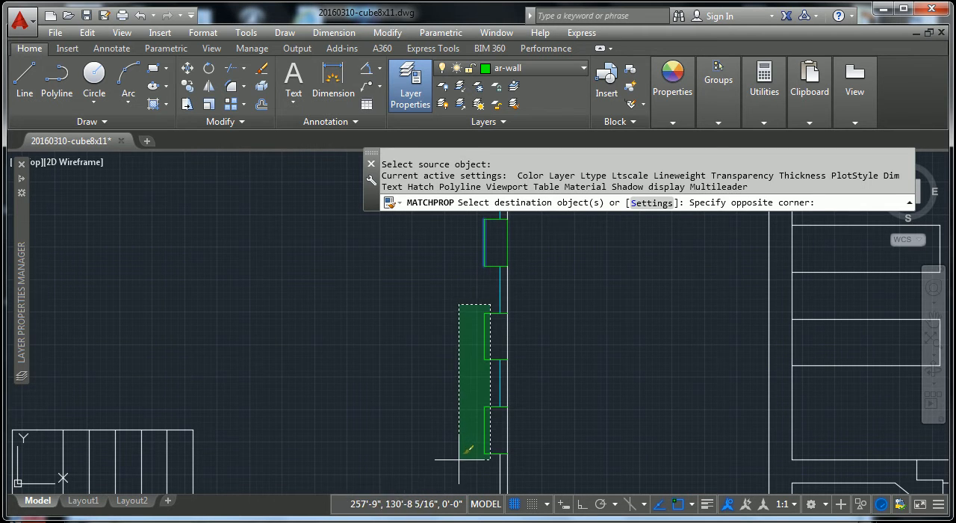
pyautogui.click(460, 448)
pyautogui.click(507, 345)
pyautogui.click(510, 411)
# Step: Match the lower-right corner's wall lines and the end line below the fourth narrow opening to ar-wall
pyautogui.scroll(-4, 515, 412)
pyautogui.moveTo(518, 411); pyautogui.dragTo(528, 325, button='middle')
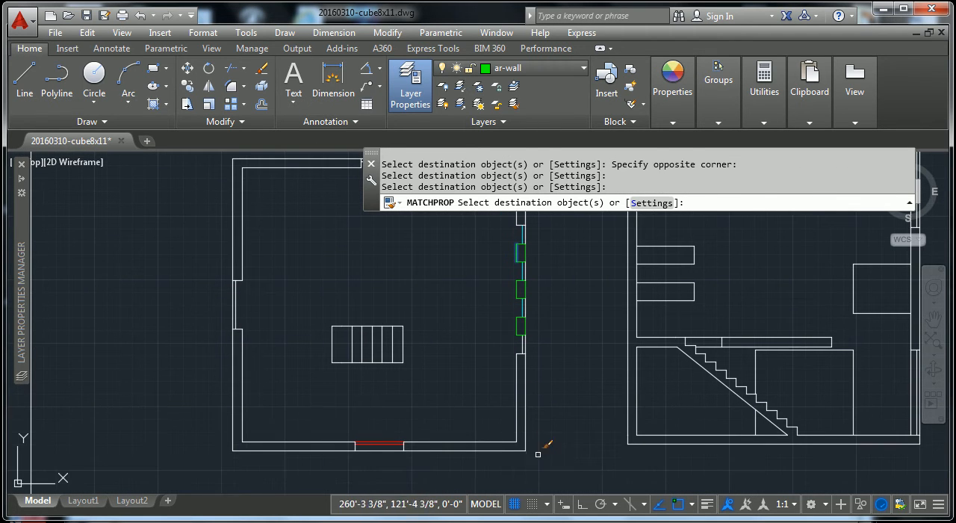
pyautogui.click(540, 440)
pyautogui.click(506, 469)
pyautogui.scroll(4, 496, 334)
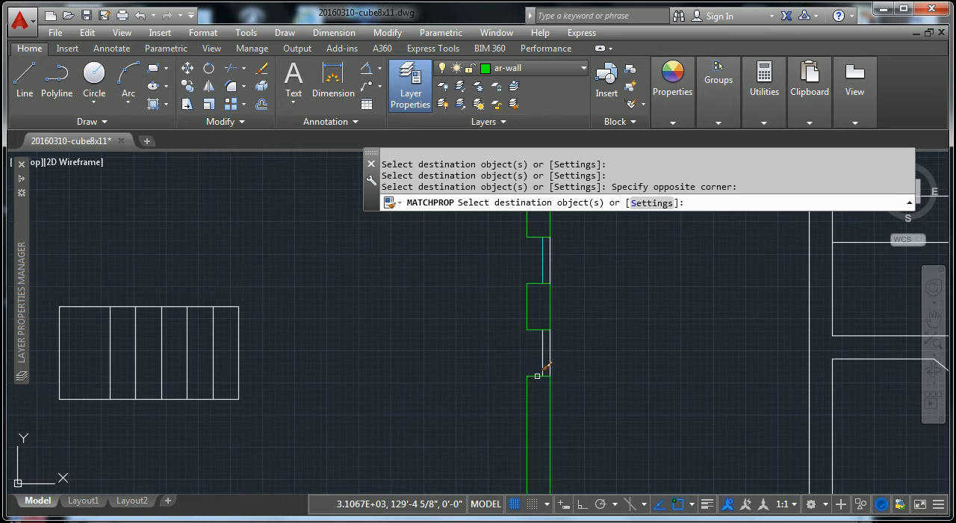
pyautogui.click(534, 375)
# Step: Match both door jamb lines and the wall lines around the plan's lower-left corner to ar-wall
pyautogui.scroll(-3, 500, 390)
pyautogui.moveTo(451, 467); pyautogui.dragTo(487, 382, button='middle')
pyautogui.scroll(2, 487, 382)
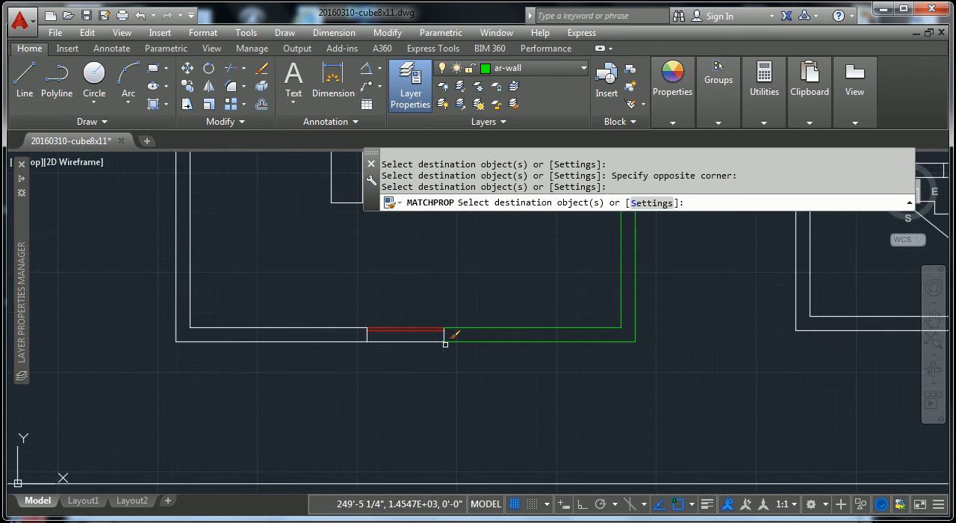
pyautogui.scroll(2, 446, 345)
pyautogui.click(441, 332)
pyautogui.click(319, 334)
pyautogui.click(265, 324)
pyautogui.click(244, 299)
pyautogui.scroll(-2, 278, 315)
pyautogui.moveTo(279, 315); pyautogui.dragTo(493, 383, button='middle')
pyautogui.click(377, 440)
pyautogui.click(323, 367)
# Step: Match the left window's end lines and the wall lines from there around the upper-left corner to ar-wall
pyautogui.scroll(-2, 338, 340)
pyautogui.moveTo(343, 335); pyautogui.dragTo(357, 450, button='middle')
pyautogui.scroll(4, 375, 403)
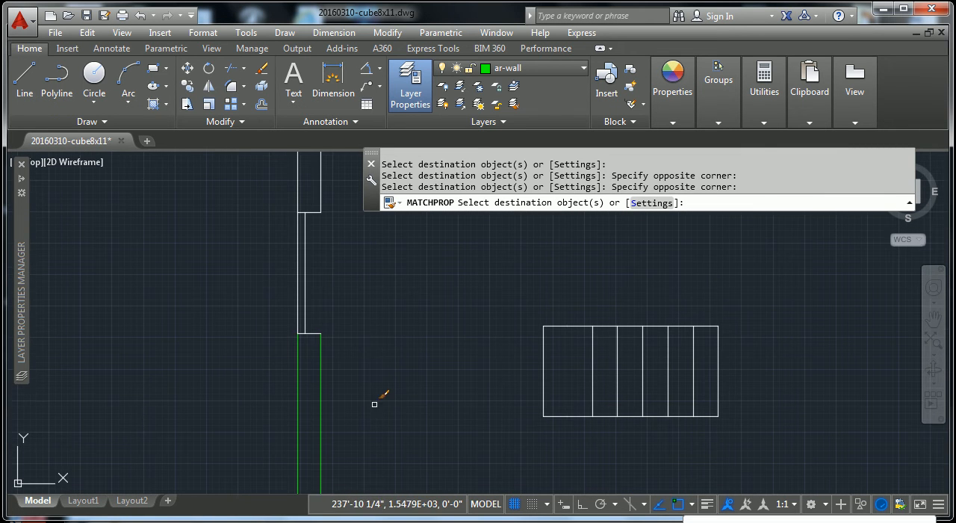
pyautogui.click(352, 372)
pyautogui.click(294, 177)
pyautogui.click(309, 196)
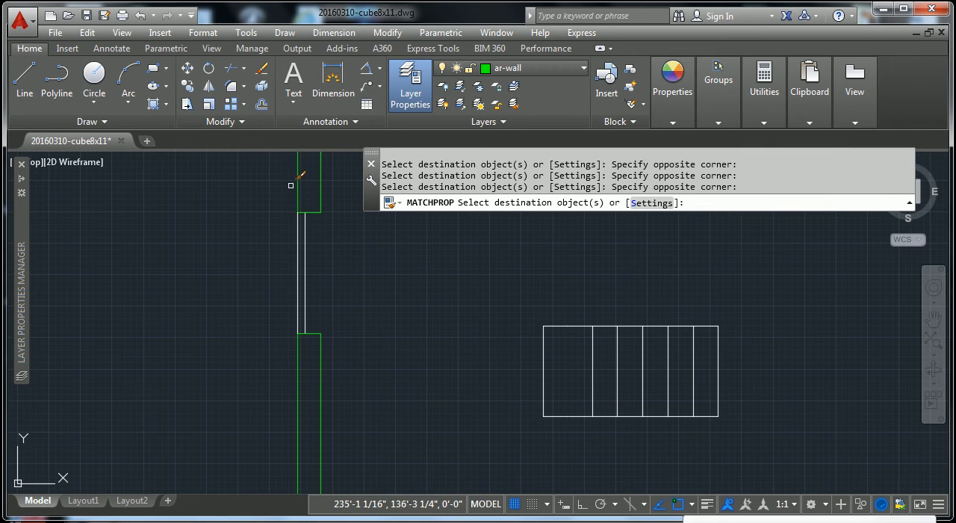
pyautogui.click(291, 186)
pyautogui.scroll(-4, 341, 282)
pyautogui.moveTo(345, 293); pyautogui.dragTo(322, 482, button='middle')
pyautogui.click(391, 355)
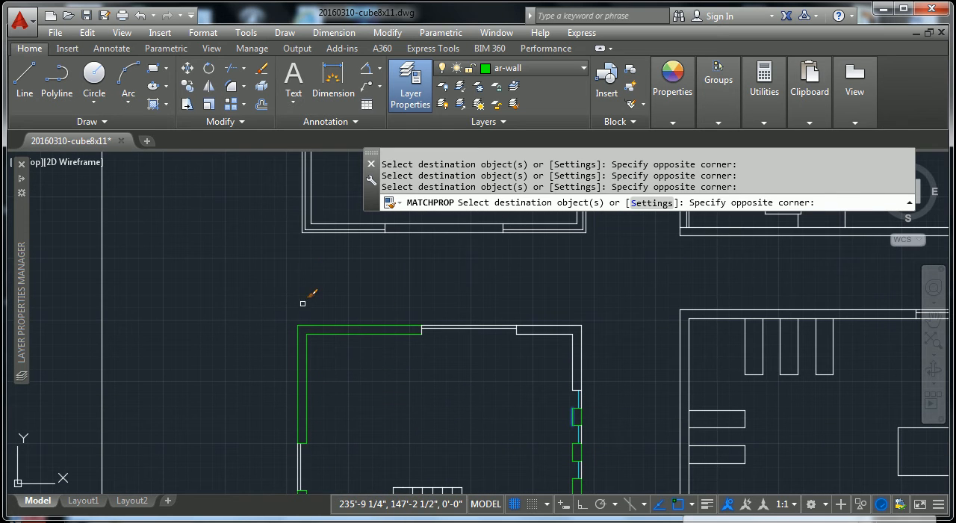
pyautogui.click(303, 304)
# Step: Match the upper window's right end line and the wall lines around the upper-right corner to ar-wall, down to the first narrow opening, and end the command
pyautogui.scroll(4, 384, 341)
pyautogui.scroll(-2, 591, 333)
pyautogui.moveTo(582, 335); pyautogui.dragTo(247, 366, button='middle')
pyautogui.click(501, 366)
pyautogui.click(447, 329)
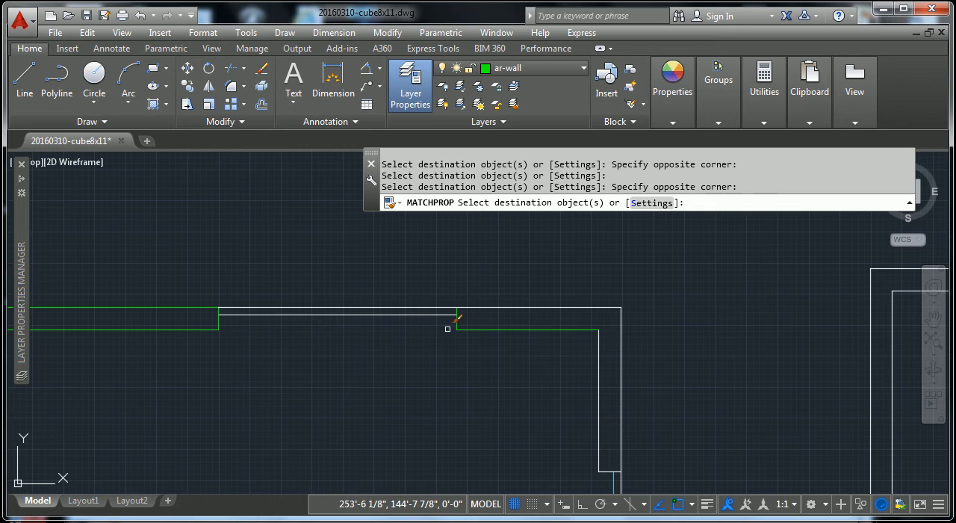
pyautogui.click(671, 290)
pyautogui.click(581, 374)
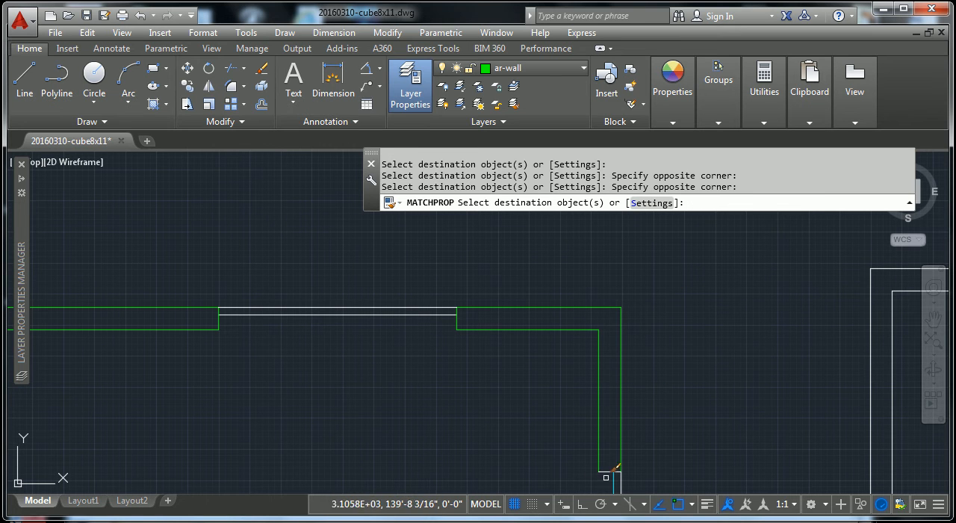
pyautogui.click(604, 471)
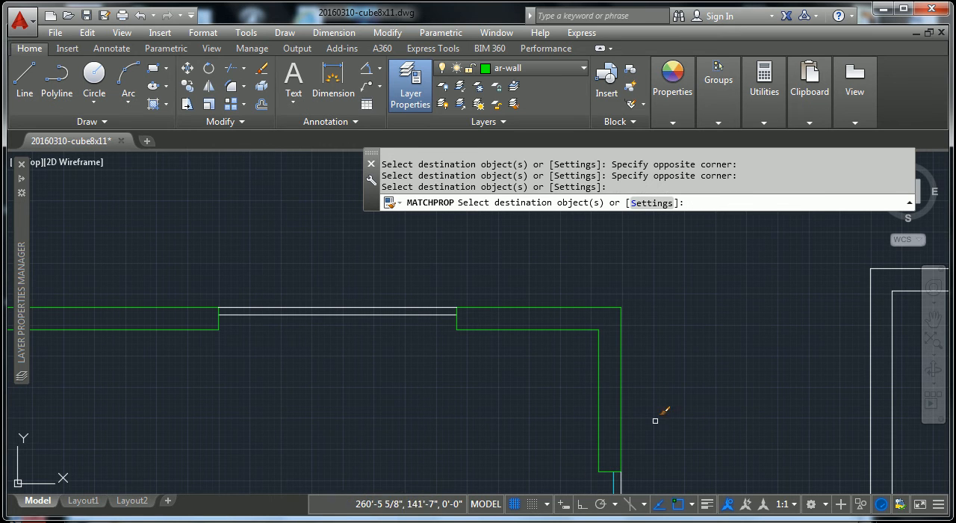
pyautogui.press('Escape')
pyautogui.press('Escape')
# Step: Use Match Properties from an ar-glass line to convert the glass lines of the fourth narrow opening, left window and upper window
pyautogui.scroll(-4, 616, 383)
pyautogui.scroll(-3, 616, 383)
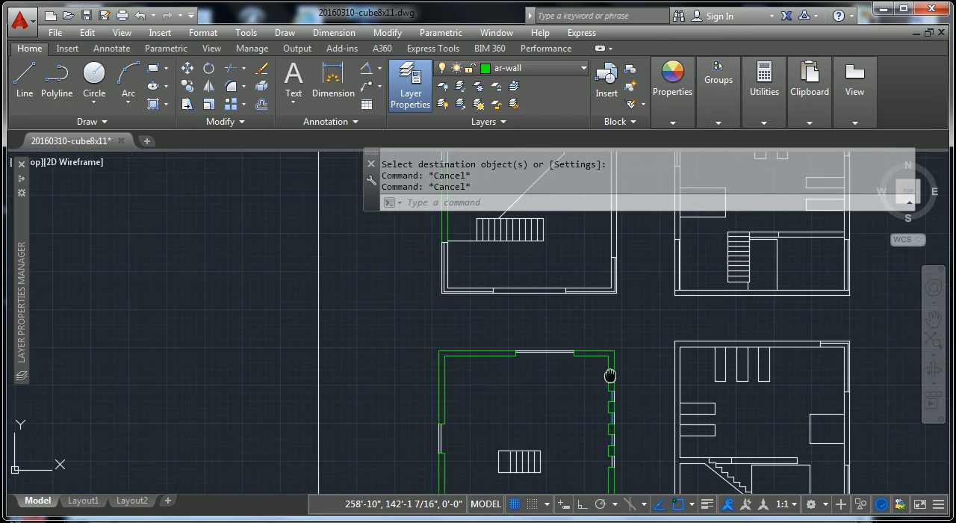
pyautogui.scroll(8, 595, 384)
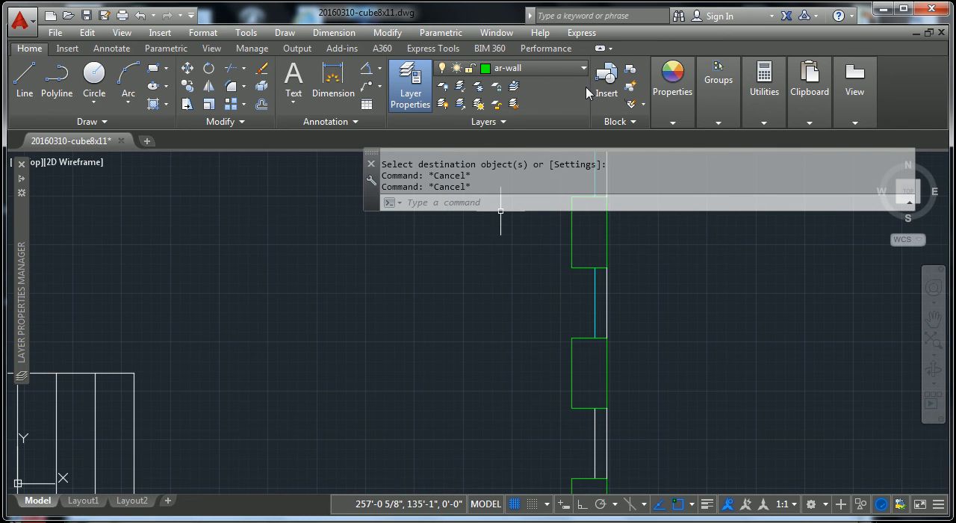
pyautogui.click(676, 105)
pyautogui.click(521, 153)
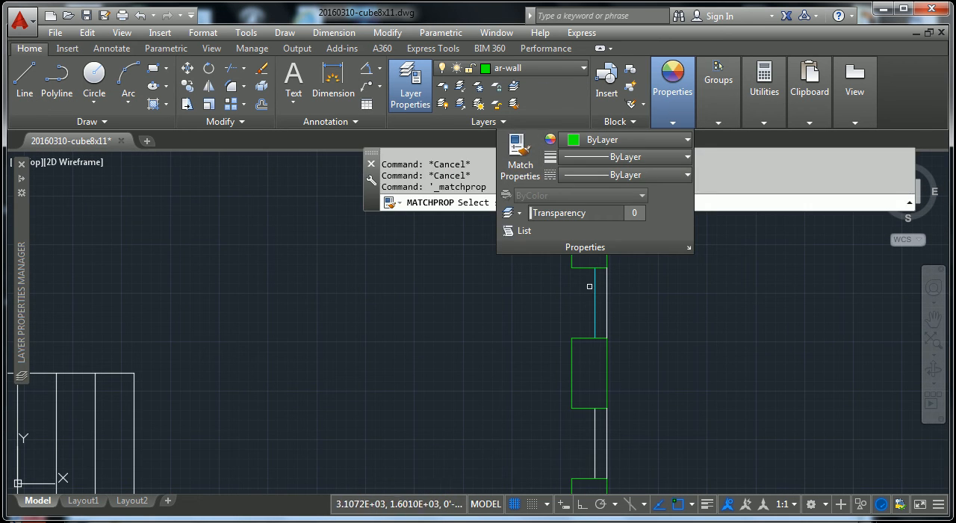
pyautogui.click(593, 290)
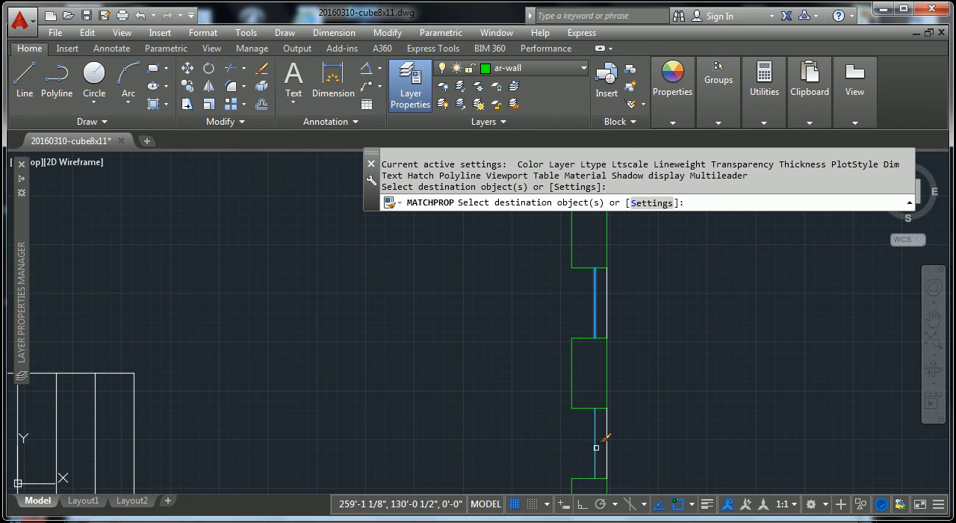
pyautogui.scroll(-4, 504, 437)
pyautogui.scroll(-3, 470, 423)
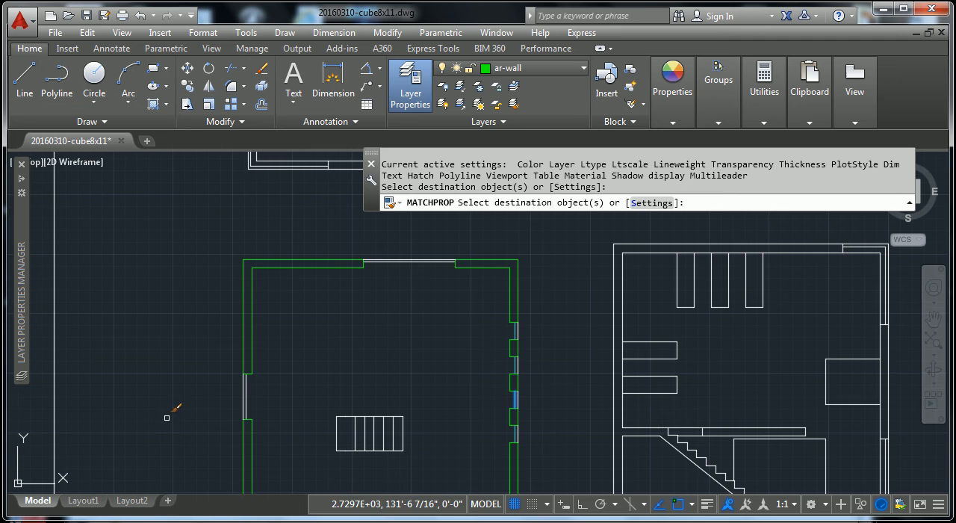
pyautogui.click(246, 395)
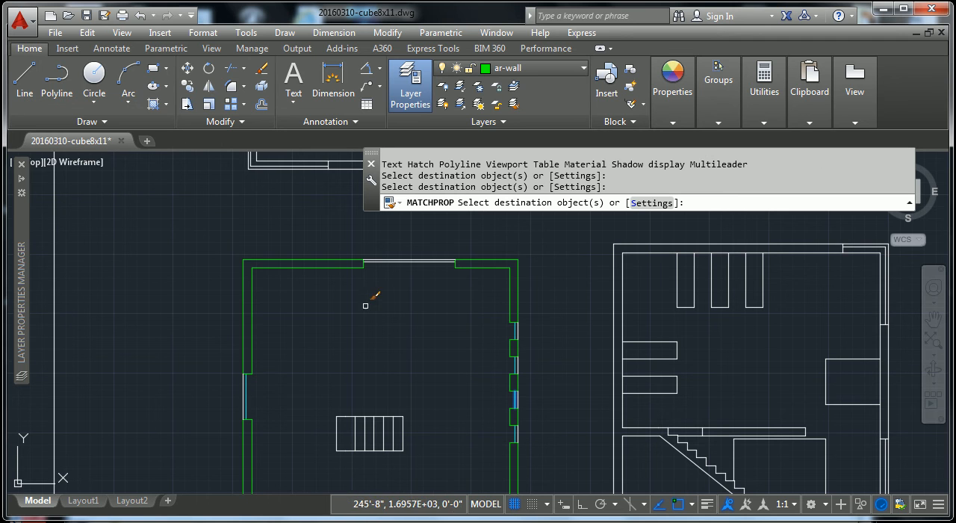
pyautogui.click(401, 262)
pyautogui.scroll(-4, 381, 329)
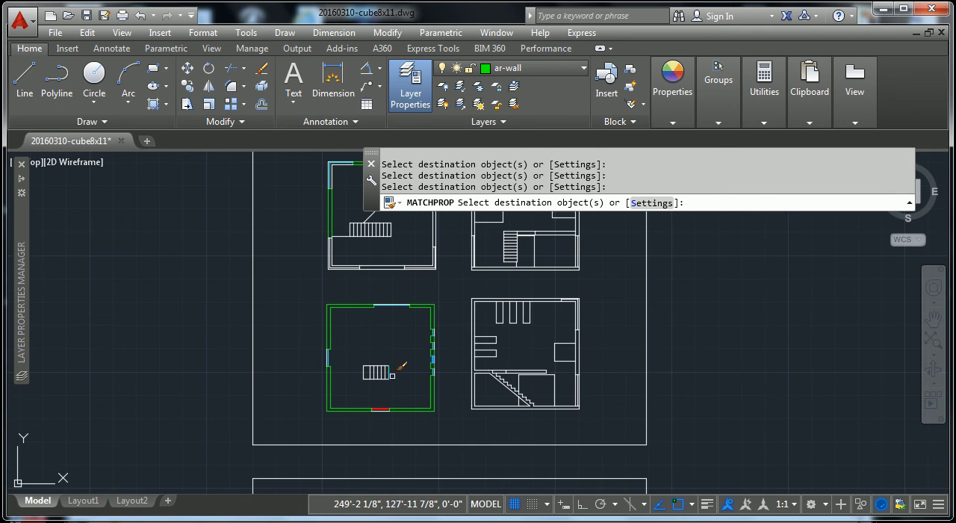
# Step: Match the remaining corner glass lines of the floor plan above to ar-glass, at both lower corners and the upper-right corner
pyautogui.scroll(1, 386, 384)
pyautogui.scroll(6, 337, 375)
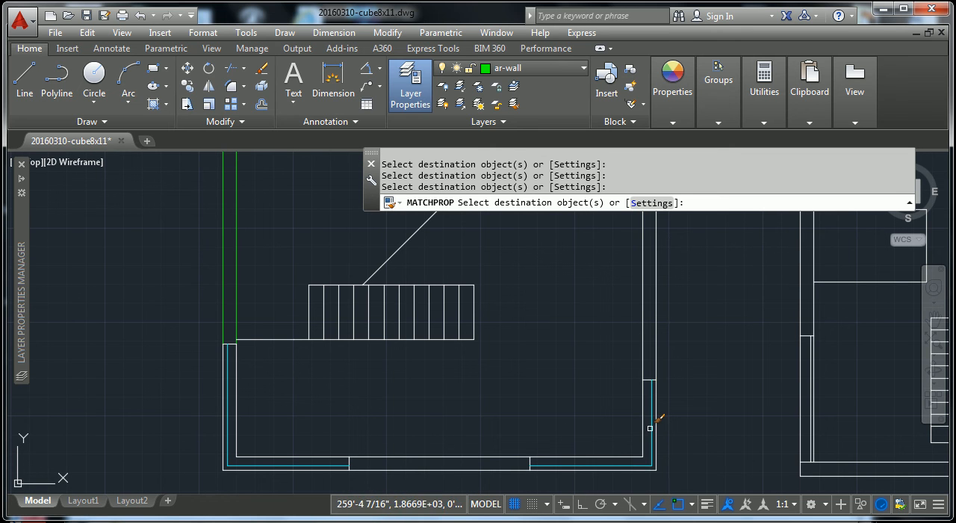
pyautogui.scroll(-2, 575, 320)
pyautogui.moveTo(587, 319); pyautogui.dragTo(558, 457, button='middle')
pyautogui.scroll(4, 588, 285)
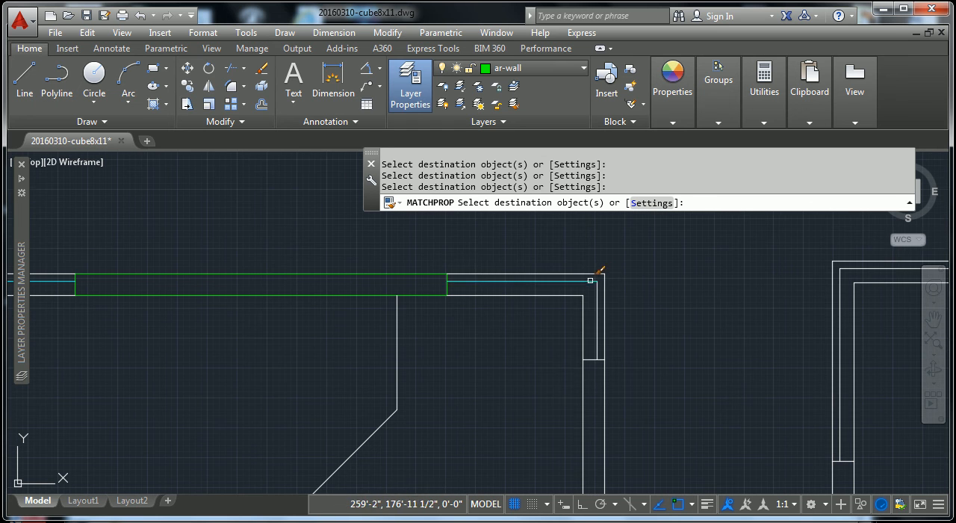
pyautogui.click(593, 284)
pyautogui.click(570, 351)
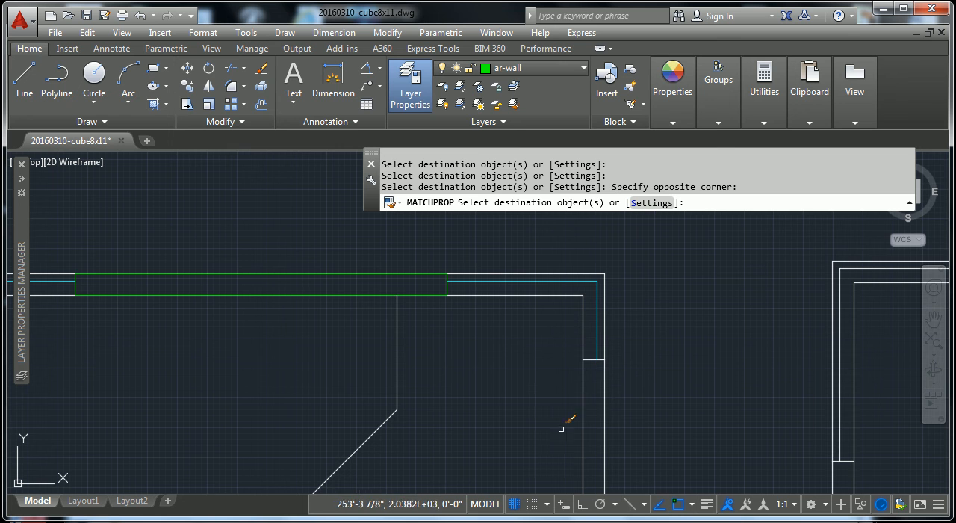
pyautogui.scroll(-5, 586, 332)
pyautogui.scroll(-3, 580, 322)
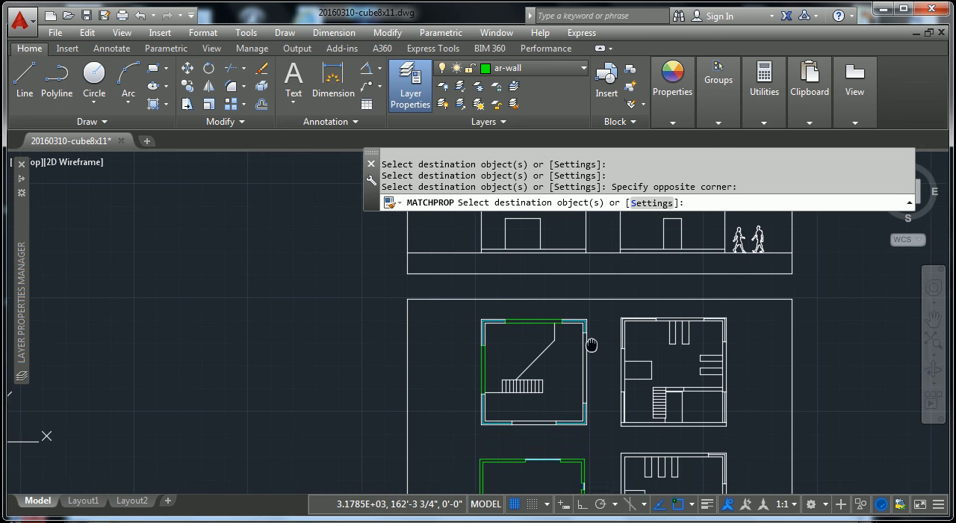
pyautogui.scroll(-2, 544, 359)
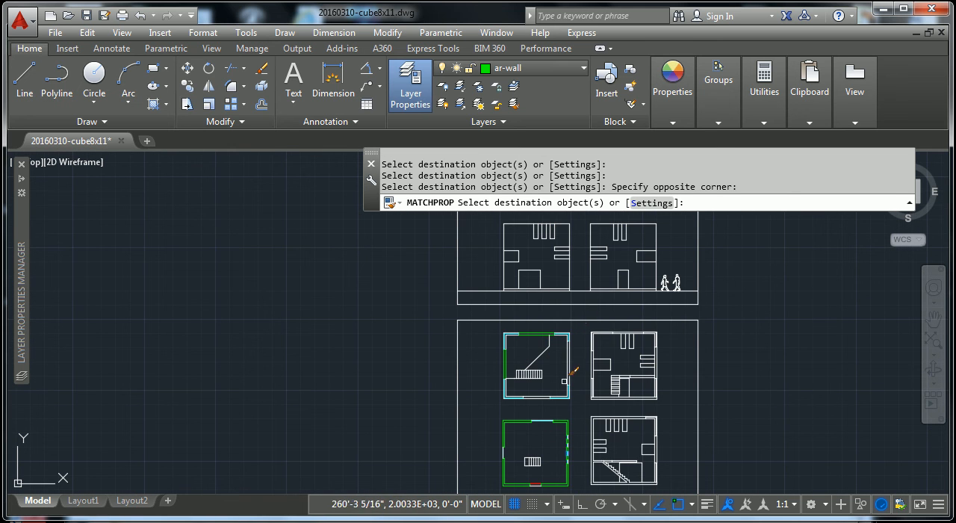